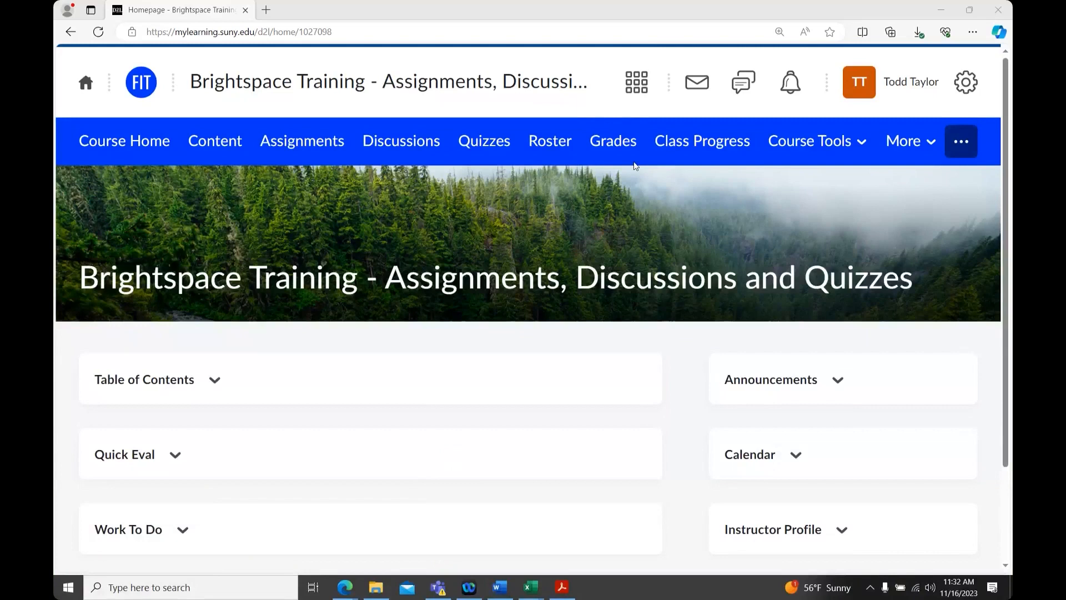
Open the Grades Setup Wizard for the course.
{"action": "left_click", "coordinate": [613, 140]}
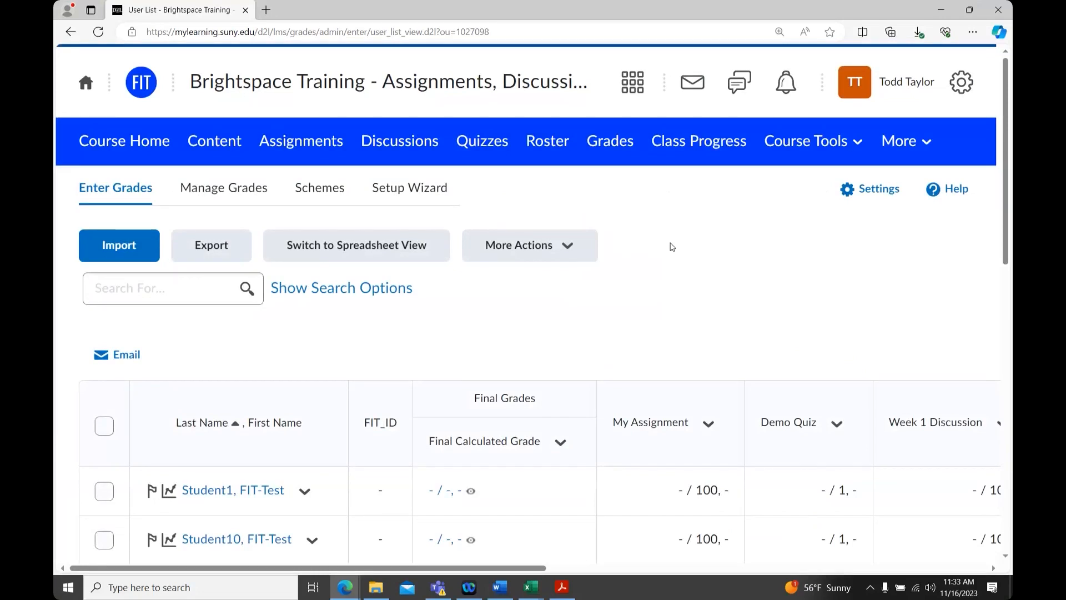
{"action": "left_click", "coordinate": [402, 189]}
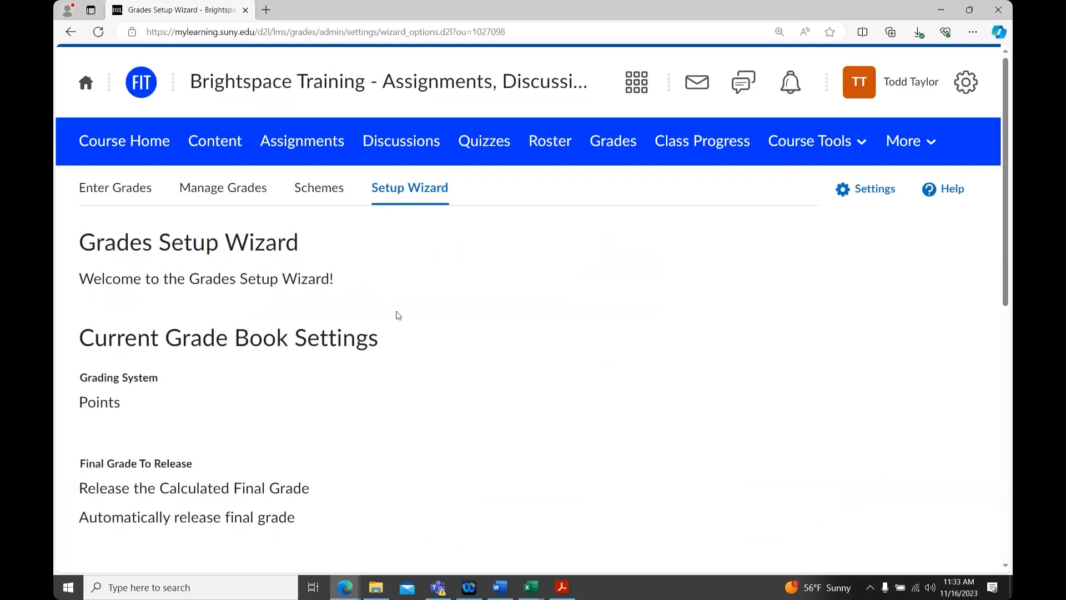
Examine the current grade book settings, from the grading system and grade calculations to the student view display options.
{"action": "scroll", "coordinate": [397, 316], "scroll_direction": "down", "scroll_amount": 1}
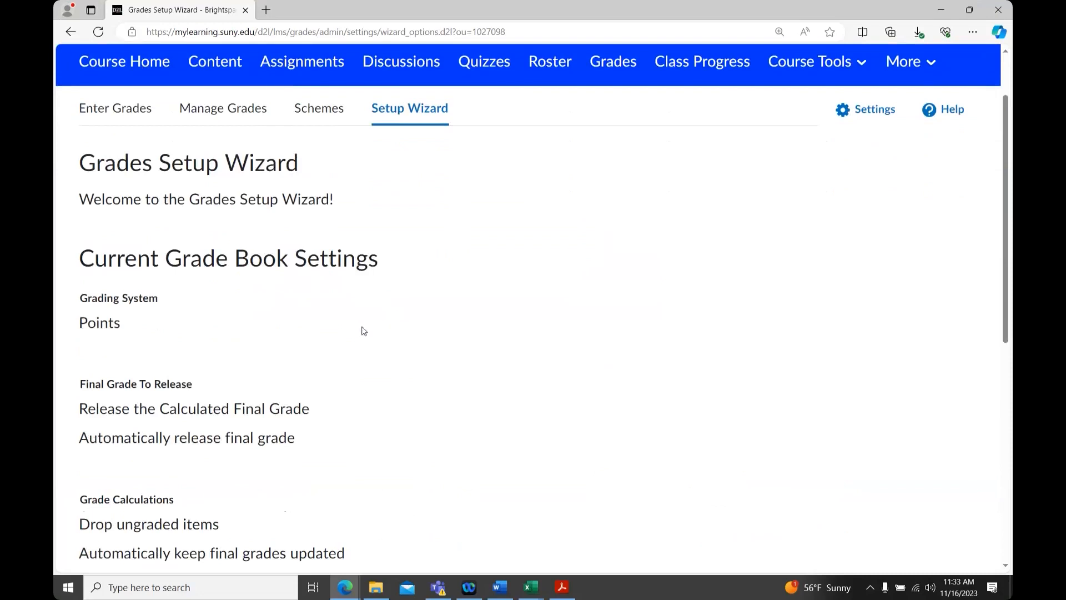
{"action": "scroll", "coordinate": [362, 331], "scroll_direction": "down", "scroll_amount": 1}
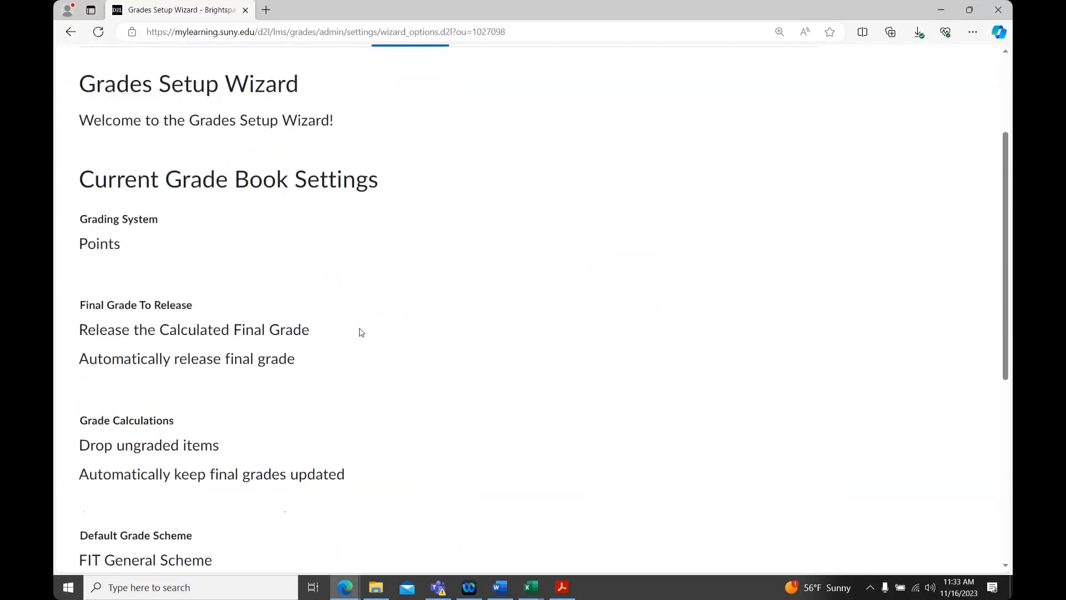
{"action": "left_click_drag", "start_coordinate": [81, 239], "coordinate": [110, 245]}
{"action": "left_click", "coordinate": [178, 266]}
{"action": "scroll", "coordinate": [315, 378], "scroll_direction": "down", "scroll_amount": 1}
{"action": "left_click_drag", "start_coordinate": [224, 368], "coordinate": [81, 369]}
{"action": "scroll", "coordinate": [143, 378], "scroll_direction": "down", "scroll_amount": 1}
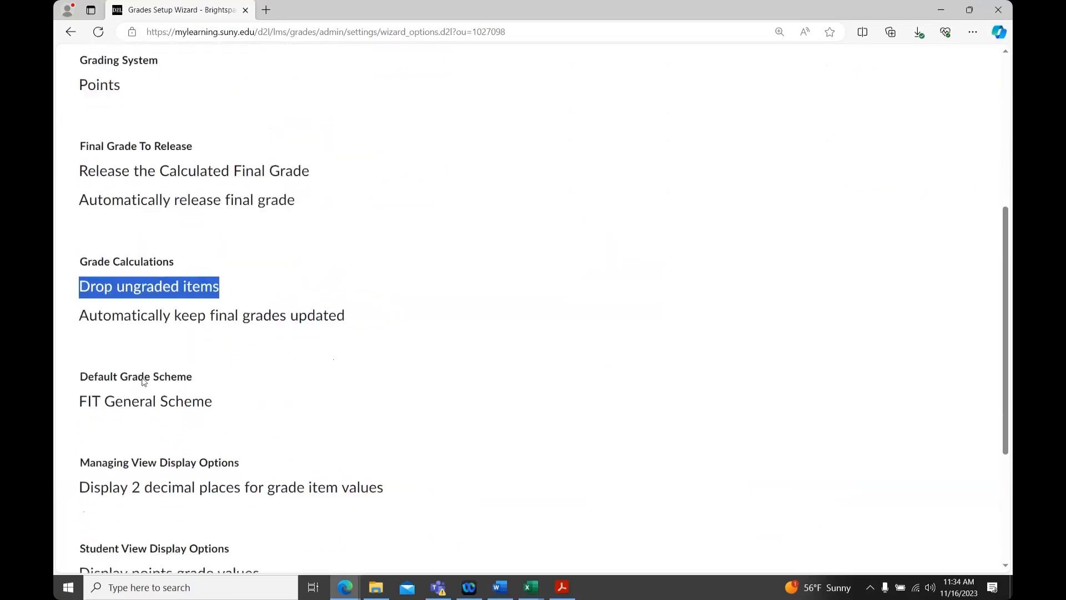
{"action": "scroll", "coordinate": [143, 381], "scroll_direction": "down", "scroll_amount": 2}
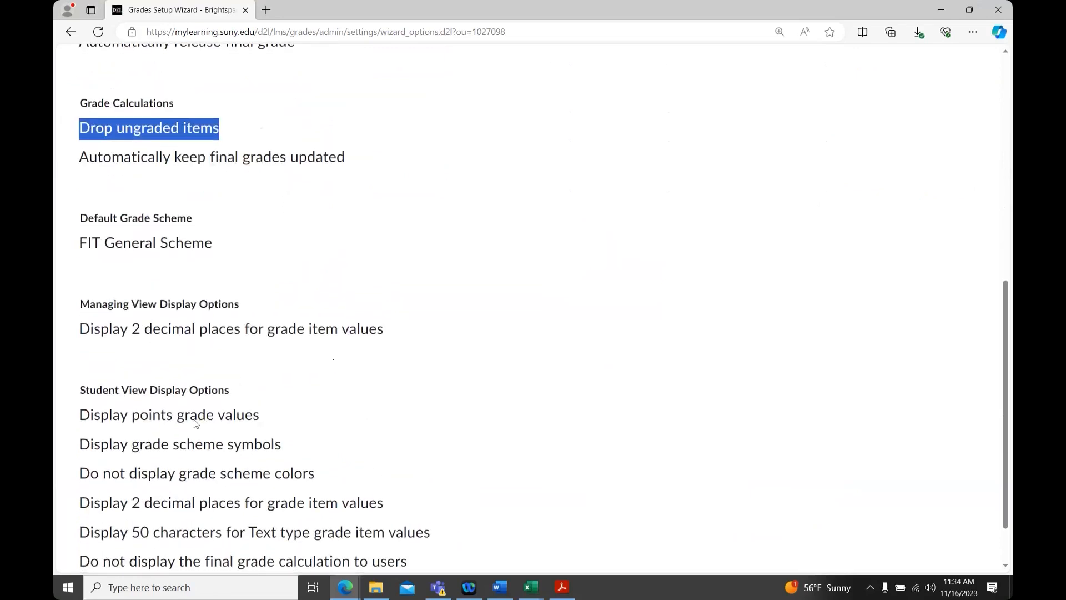
{"action": "scroll", "coordinate": [198, 428], "scroll_direction": "down", "scroll_amount": 1}
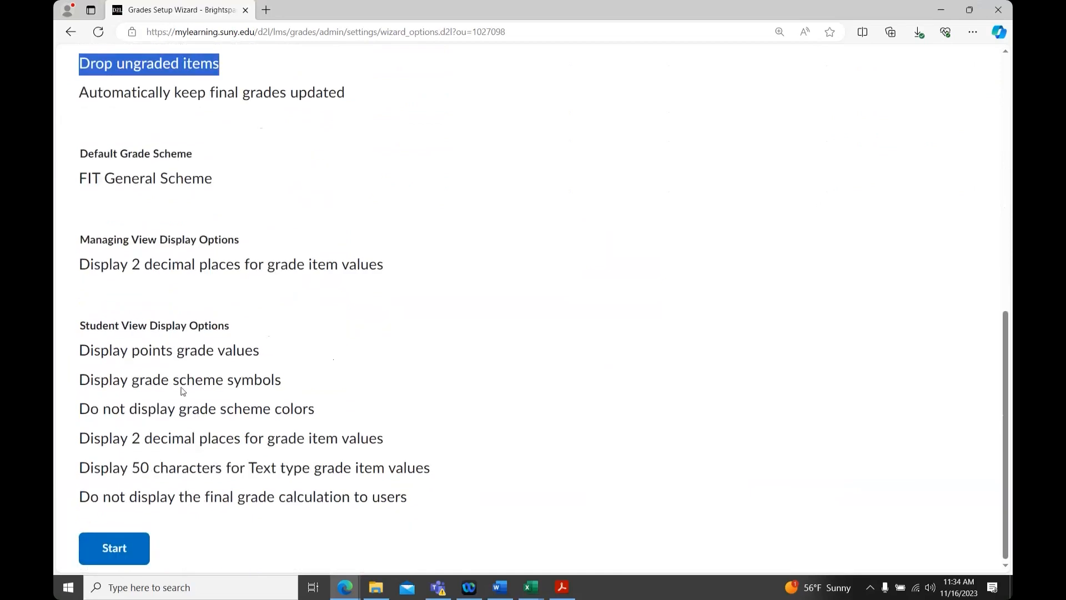
Start the setup wizard and choose the Weighted grading system for the grade book.
{"action": "left_click", "coordinate": [131, 544]}
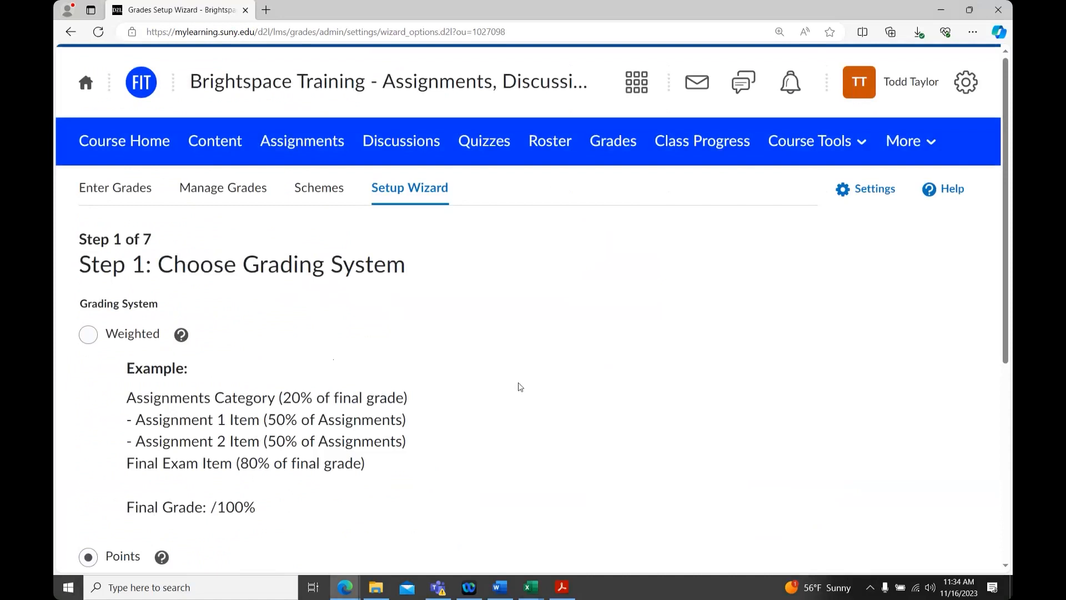
{"action": "scroll", "coordinate": [483, 305], "scroll_direction": "down", "scroll_amount": 4}
{"action": "scroll", "coordinate": [483, 305], "scroll_direction": "up", "scroll_amount": 4}
{"action": "scroll", "coordinate": [481, 323], "scroll_direction": "down", "scroll_amount": 1}
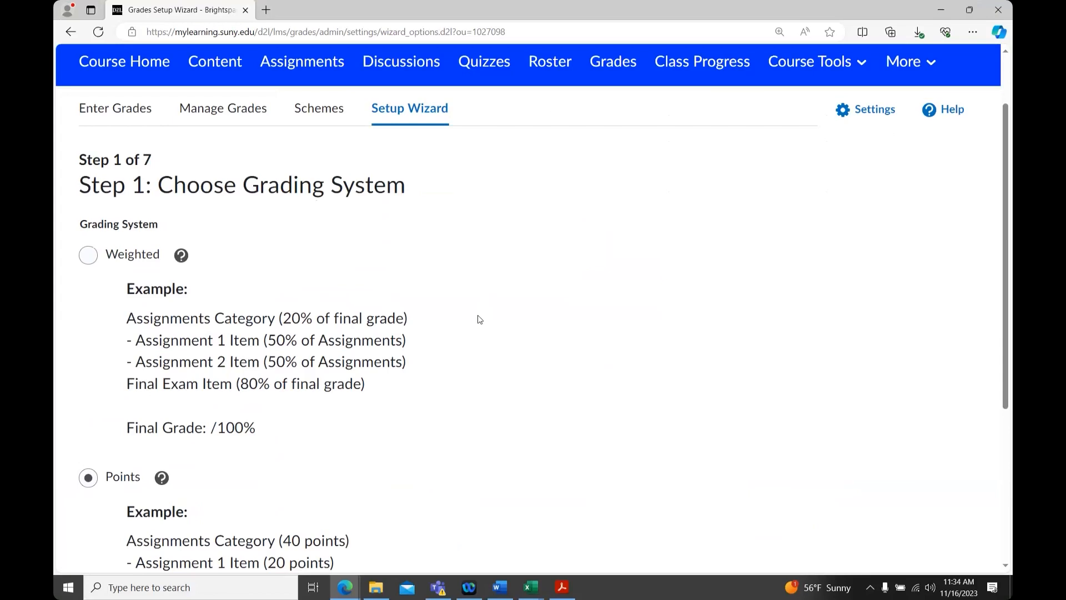
{"action": "left_click", "coordinate": [88, 255]}
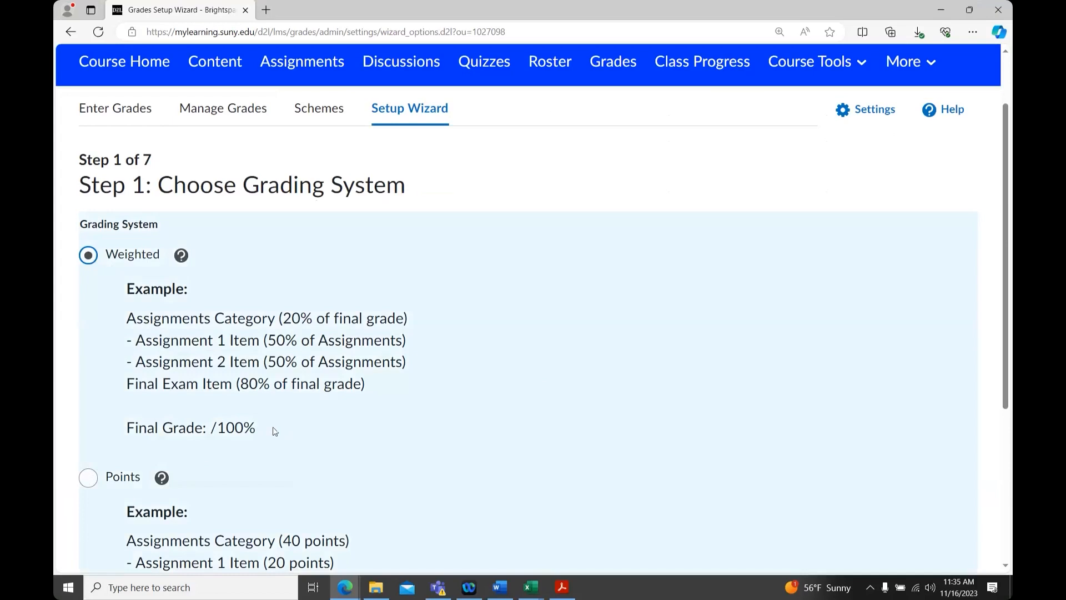
{"action": "scroll", "coordinate": [274, 432], "scroll_direction": "down", "scroll_amount": 5}
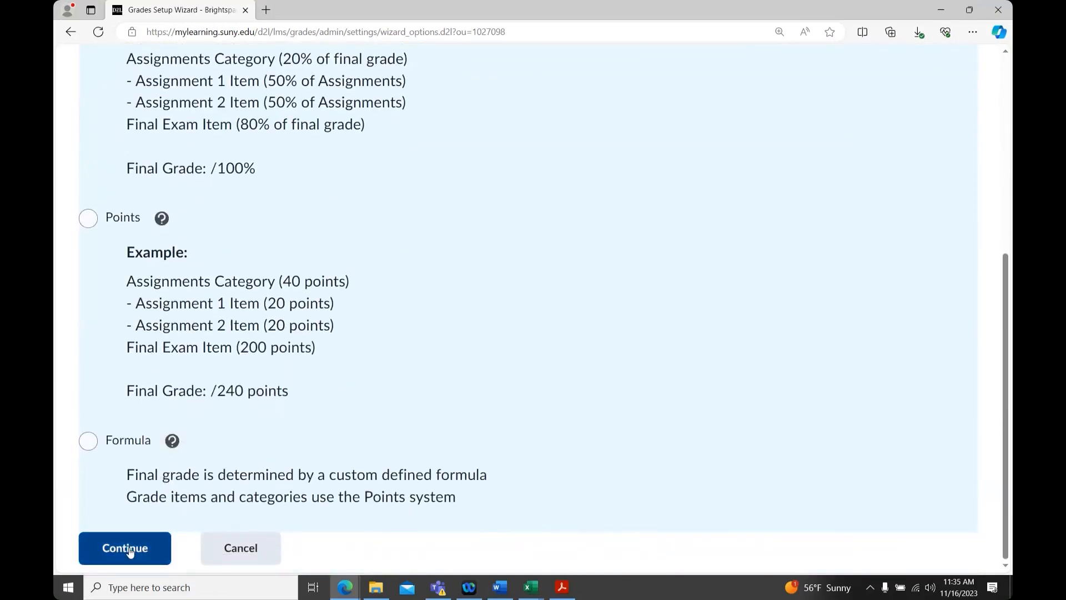
{"action": "left_click", "coordinate": [129, 551]}
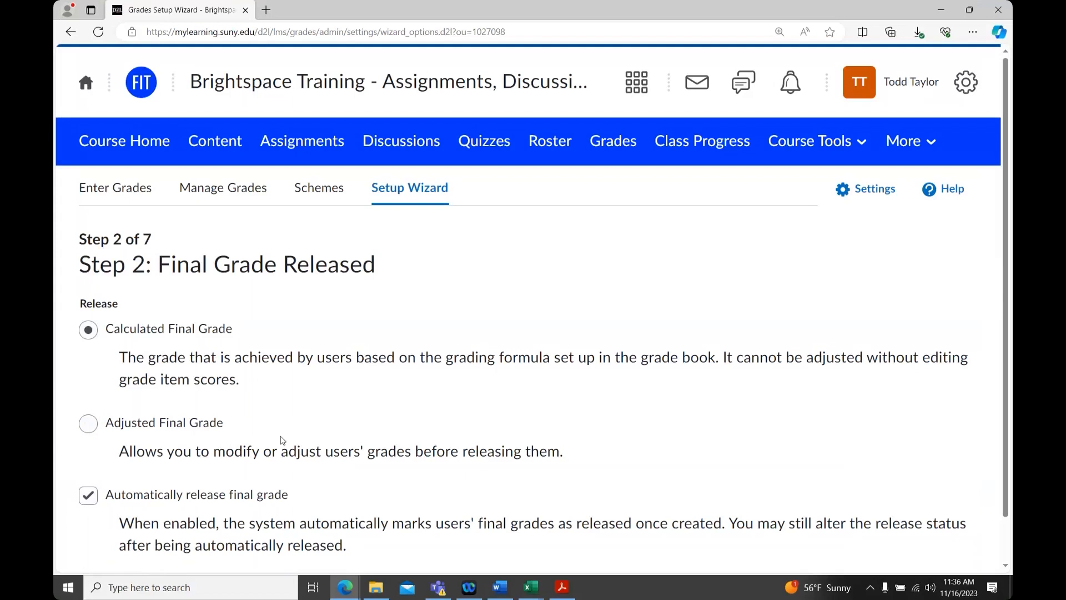
Accept Calculated Final Grade as the released grade, with automatic release of the final grade enabled.
{"action": "scroll", "coordinate": [281, 445], "scroll_direction": "down", "scroll_amount": 1}
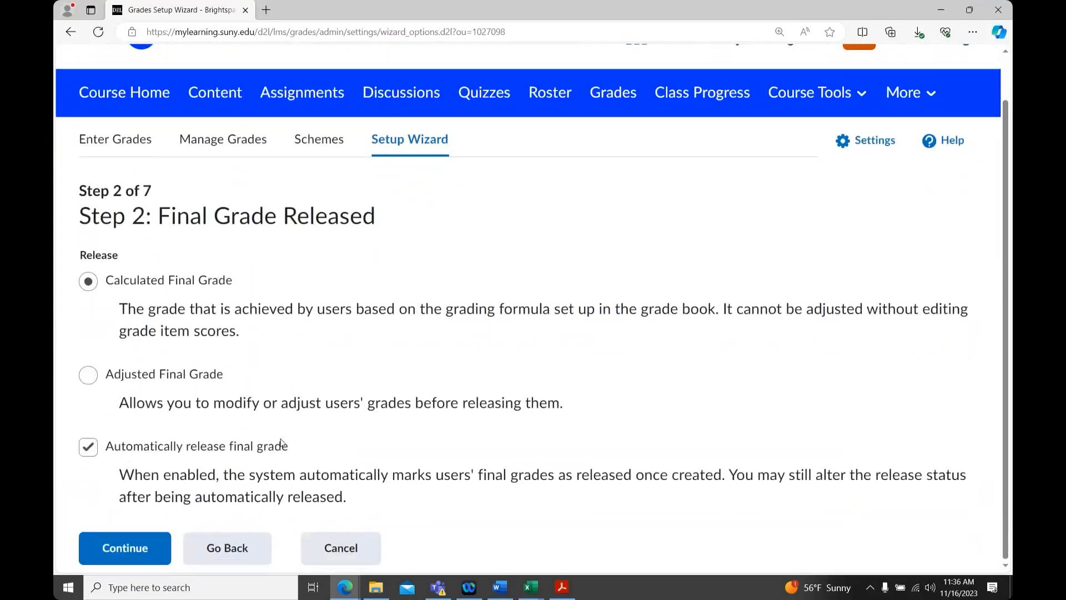
{"action": "left_click", "coordinate": [130, 557]}
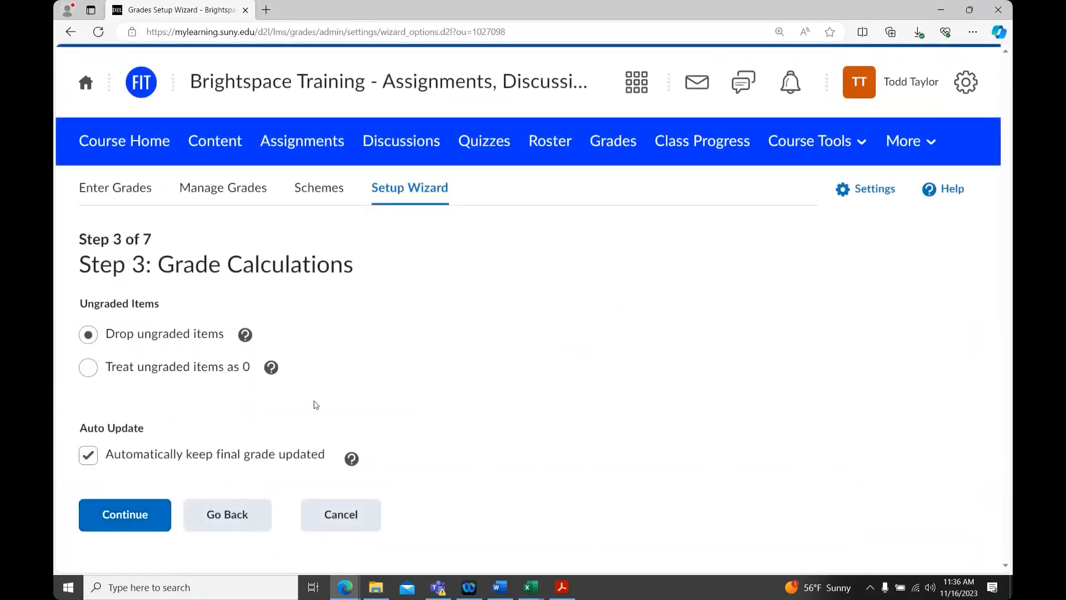
Try treating ungraded items as 0, switch back to Drop ungraded items, and proceed to the default grade scheme.
{"action": "left_click", "coordinate": [88, 367]}
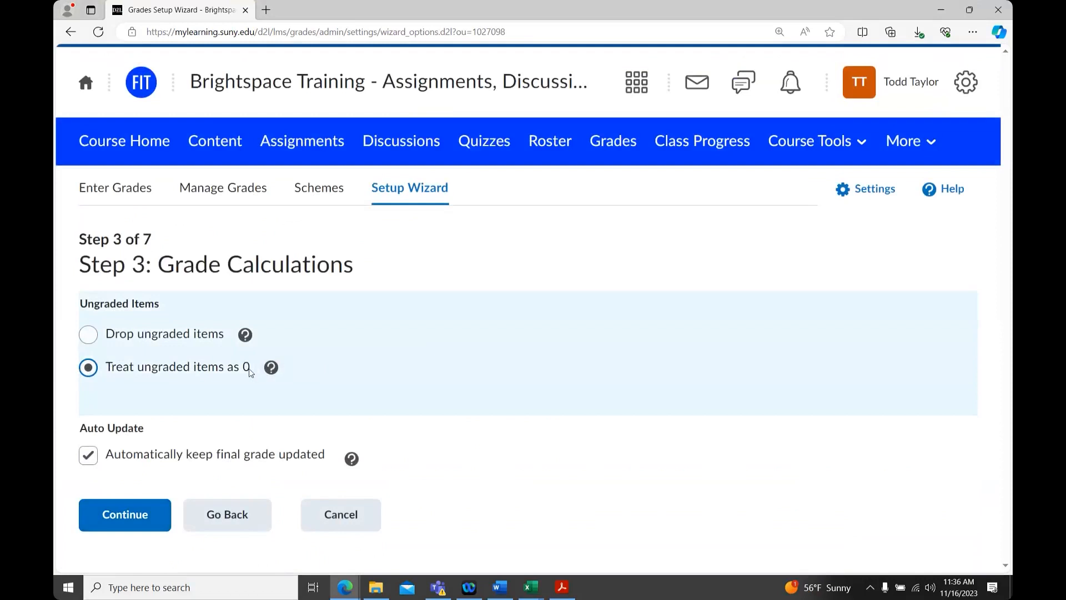
{"action": "left_click_drag", "start_coordinate": [251, 368], "coordinate": [104, 372]}
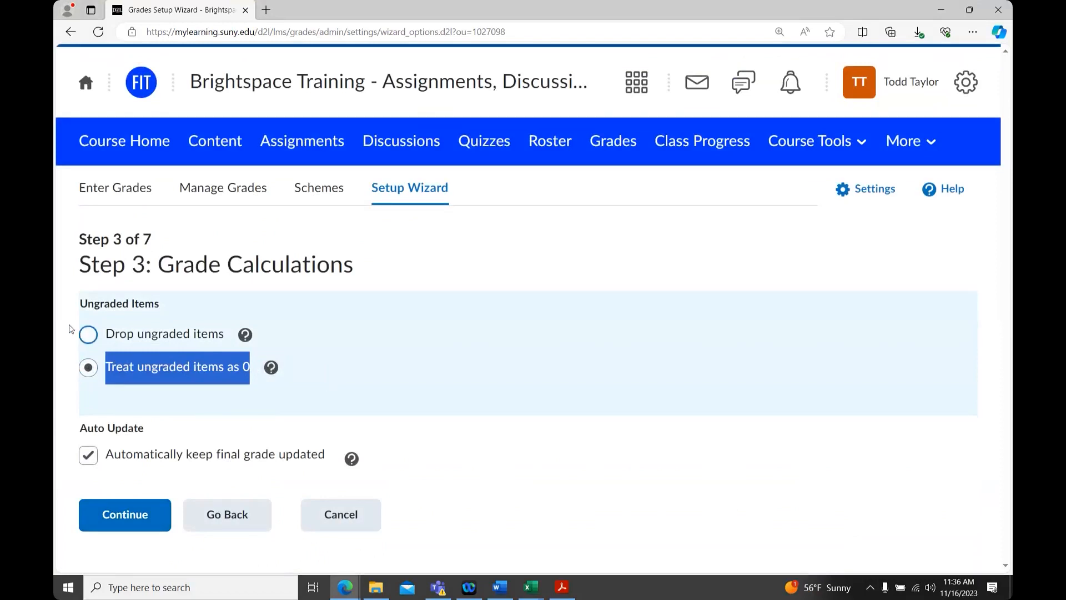
{"action": "left_click", "coordinate": [88, 335]}
{"action": "left_click", "coordinate": [120, 336]}
{"action": "left_click_drag", "start_coordinate": [106, 335], "coordinate": [225, 345]}
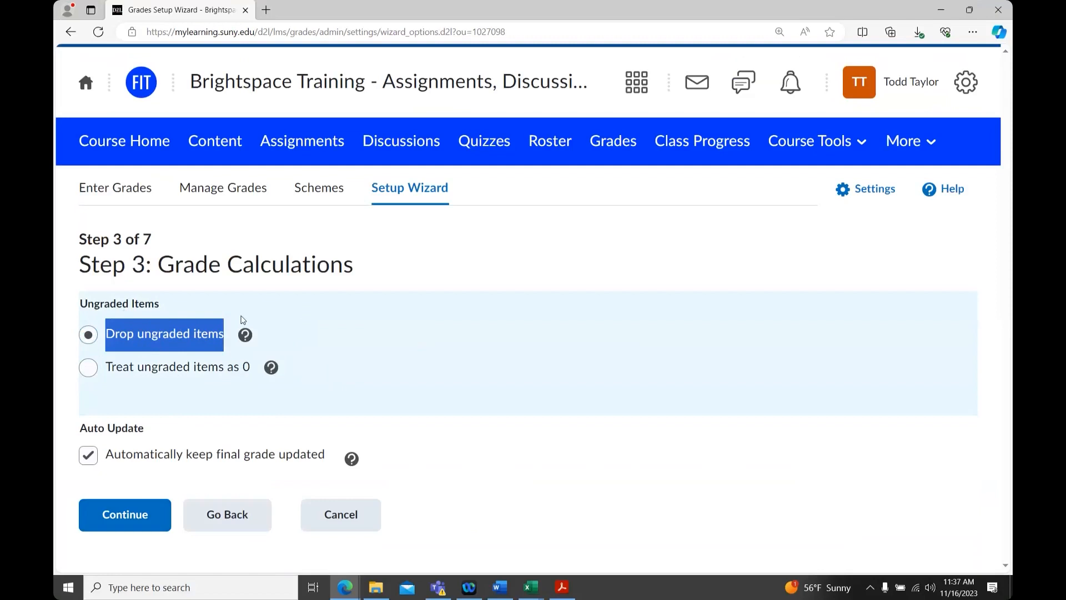
{"action": "left_click", "coordinate": [123, 519]}
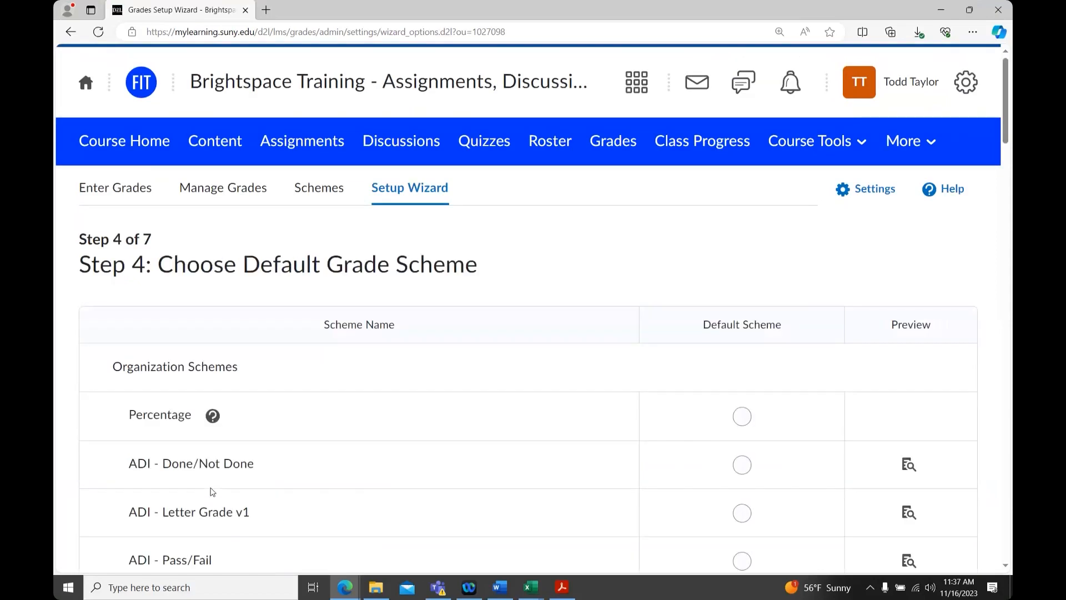
Accept FIT General Scheme as the default grade scheme and 2 decimal places for the managing view.
{"action": "scroll", "coordinate": [211, 492], "scroll_direction": "down", "scroll_amount": 9}
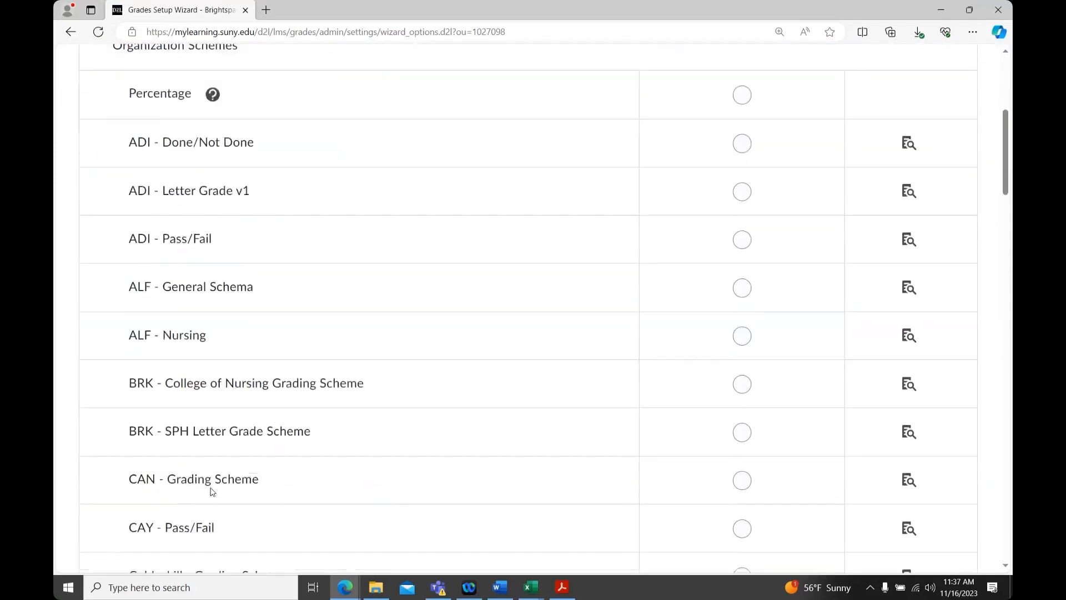
{"action": "scroll", "coordinate": [212, 492], "scroll_direction": "down", "scroll_amount": 9}
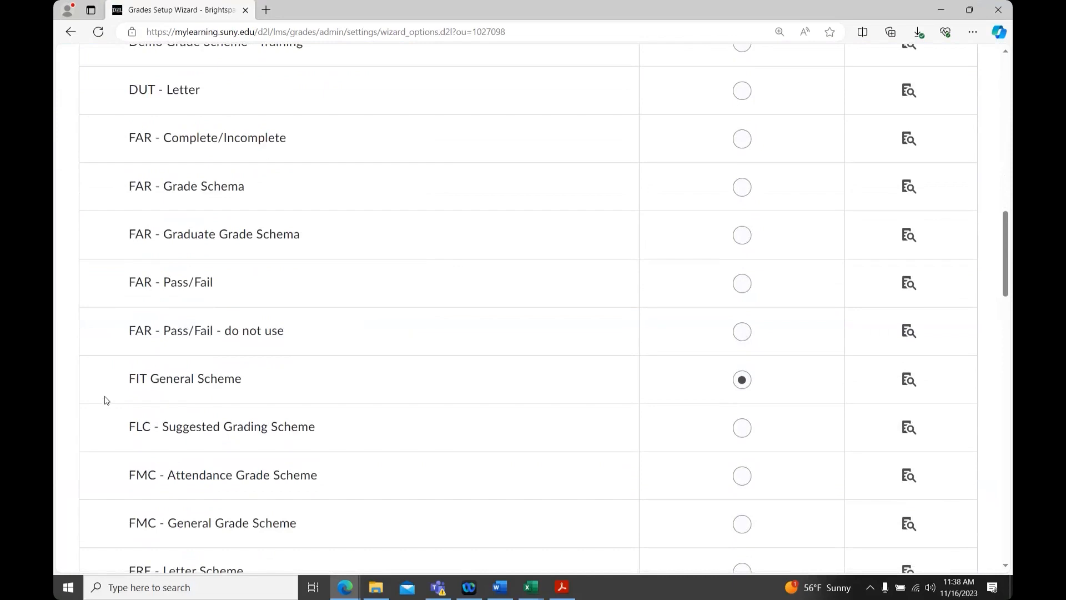
{"action": "scroll", "coordinate": [106, 400], "scroll_direction": "down", "scroll_amount": 20}
{"action": "scroll", "coordinate": [106, 399], "scroll_direction": "down", "scroll_amount": 8}
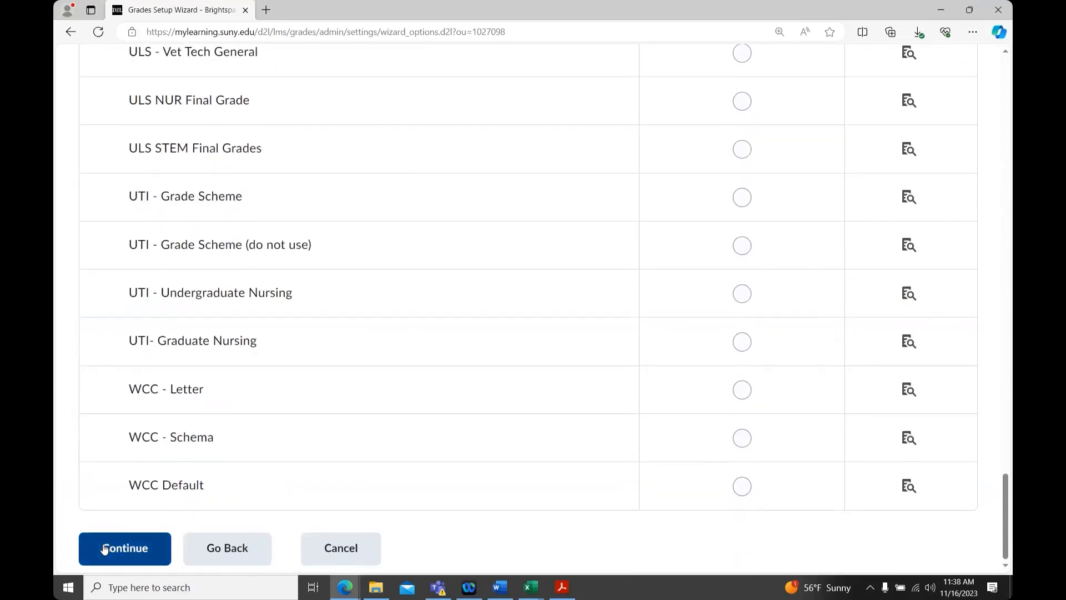
{"action": "left_click", "coordinate": [105, 549]}
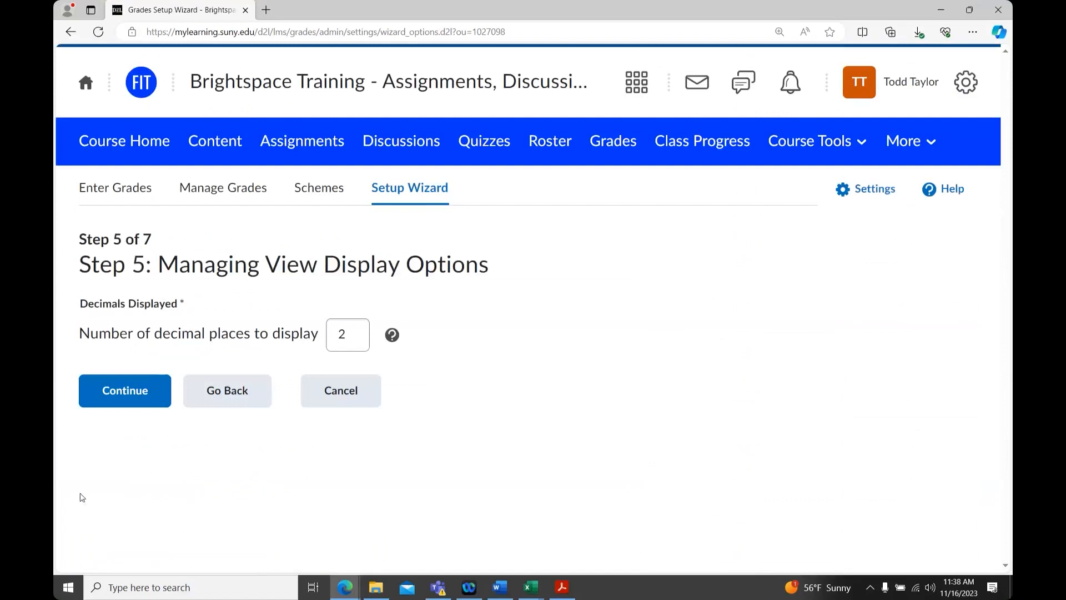
{"action": "left_click", "coordinate": [94, 399]}
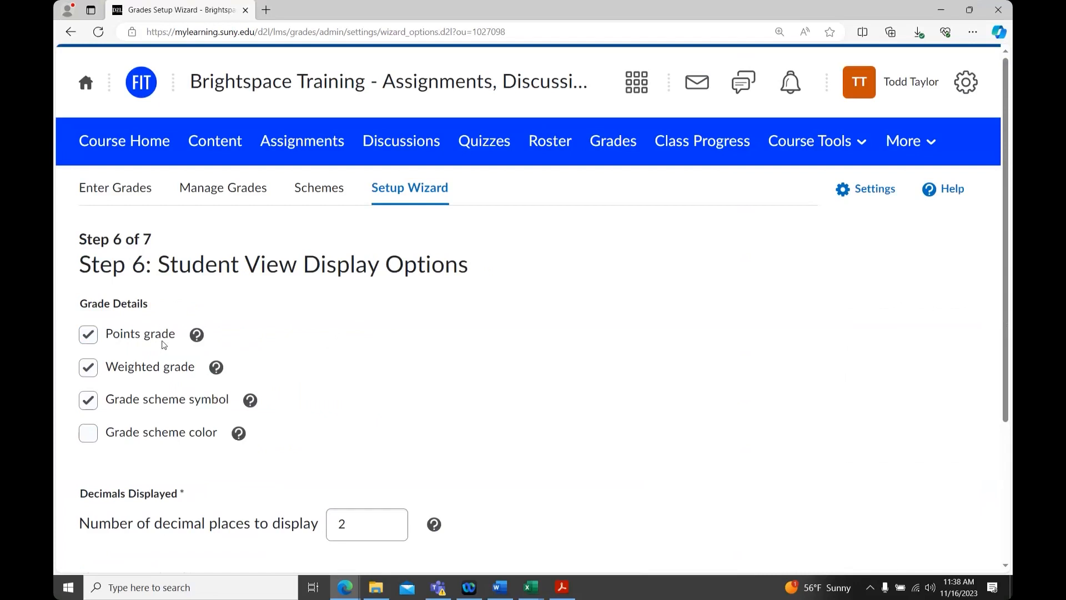
Turn off the weighted grade in the student view display options and proceed to the setup summary.
{"action": "left_click", "coordinate": [89, 368]}
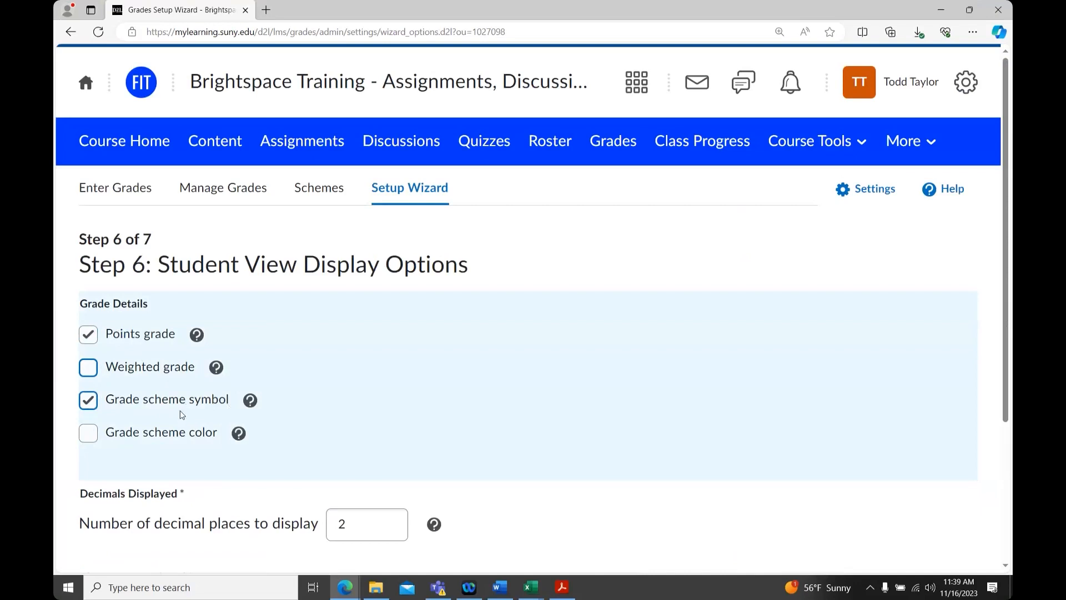
{"action": "scroll", "coordinate": [186, 408], "scroll_direction": "down", "scroll_amount": 3}
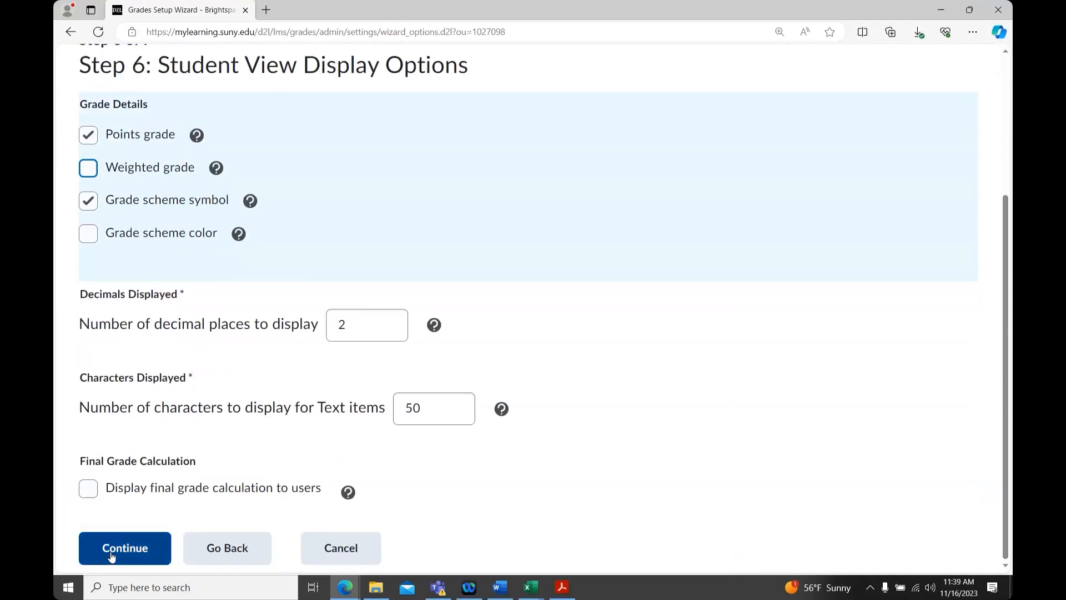
{"action": "left_click", "coordinate": [111, 555]}
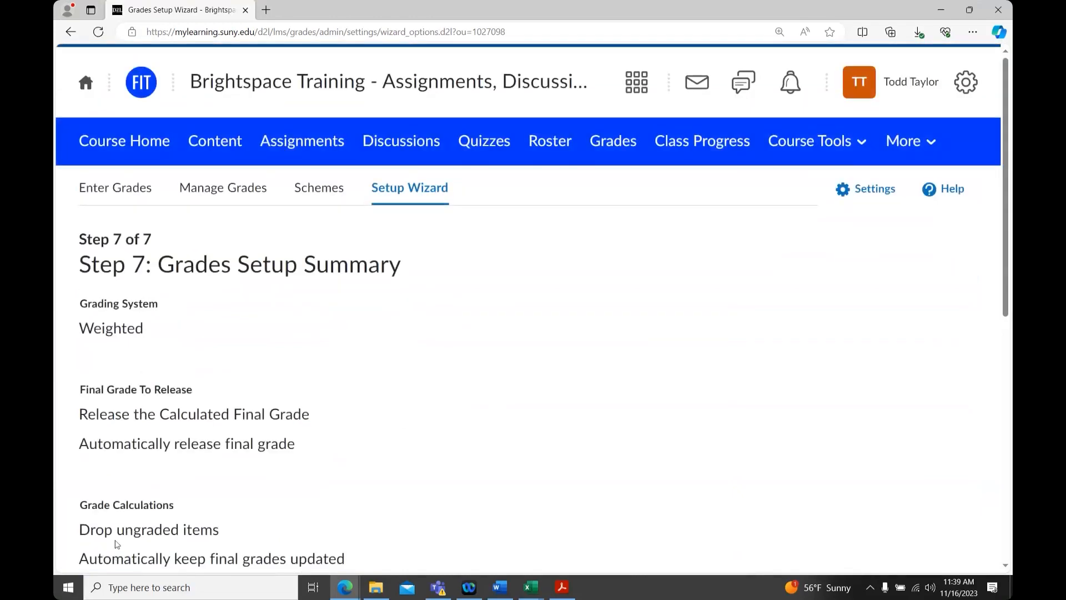
Review the grading system, ungraded-item and weighted grade display choices in the summary, and finish the grades setup.
{"action": "left_click_drag", "start_coordinate": [143, 329], "coordinate": [79, 329]}
{"action": "scroll", "coordinate": [118, 364], "scroll_direction": "down", "scroll_amount": 1}
{"action": "left_click_drag", "start_coordinate": [221, 450], "coordinate": [81, 451]}
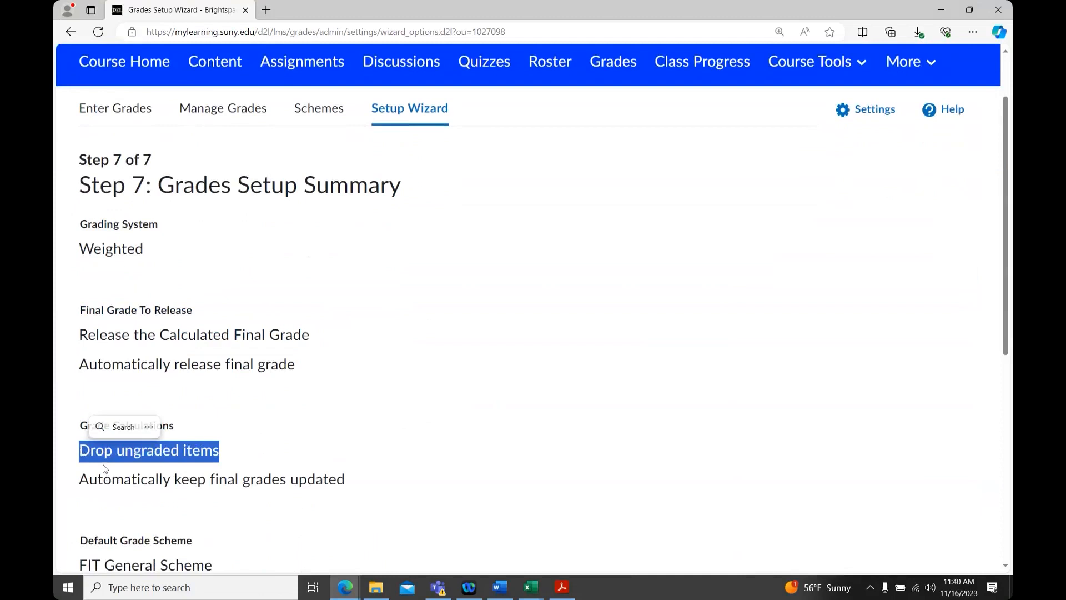
{"action": "scroll", "coordinate": [105, 470], "scroll_direction": "down", "scroll_amount": 6}
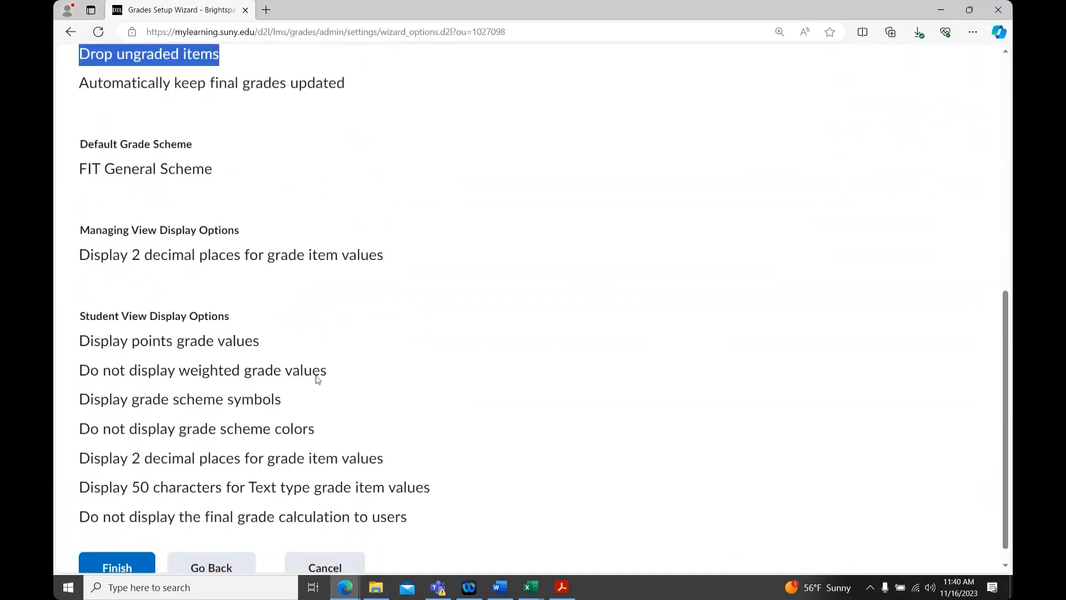
{"action": "left_click_drag", "start_coordinate": [328, 371], "coordinate": [184, 373]}
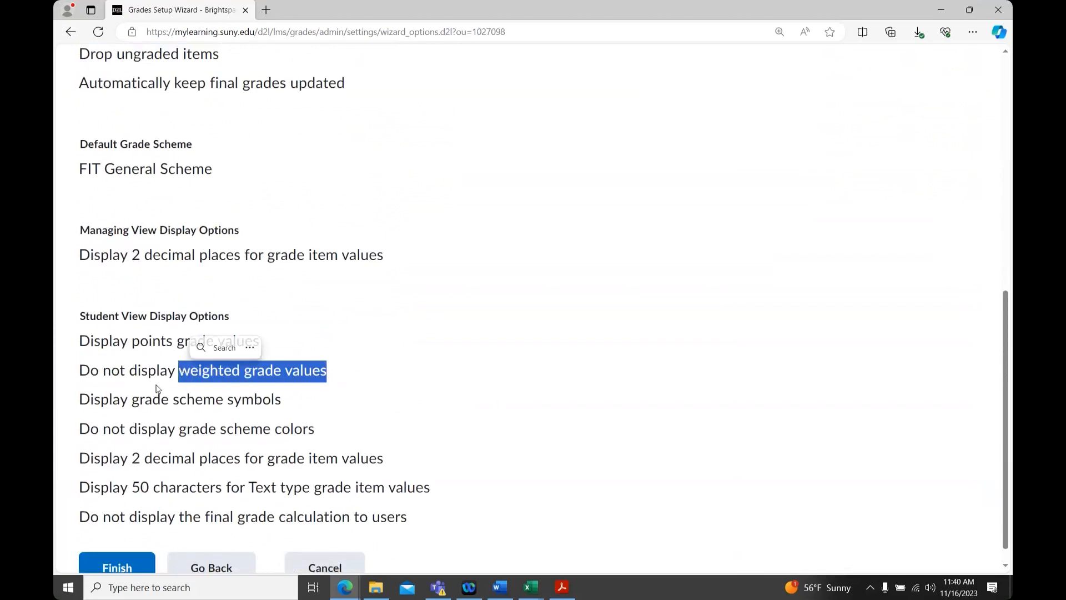
{"action": "scroll", "coordinate": [156, 389], "scroll_direction": "down", "scroll_amount": 1}
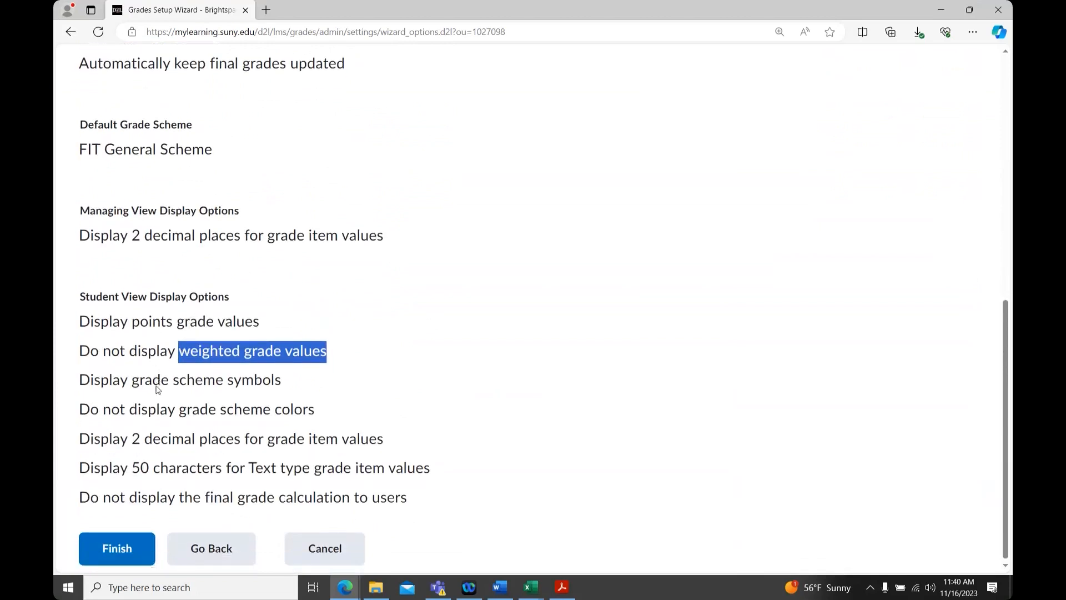
{"action": "left_click", "coordinate": [108, 548]}
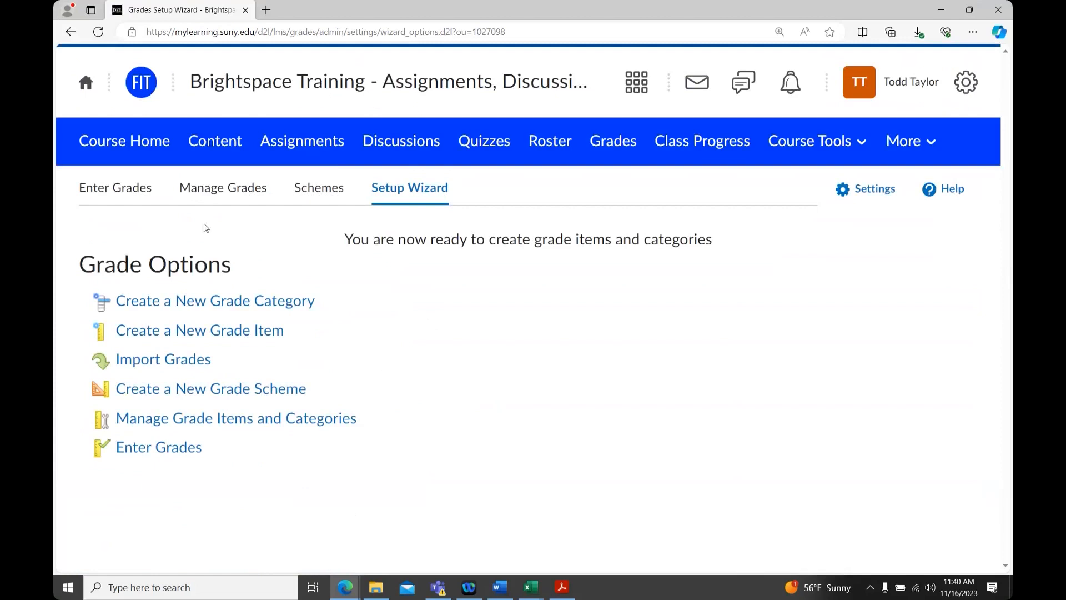
Return to the grade entry list and open a grades preview for the first listed student.
{"action": "left_click", "coordinate": [123, 191]}
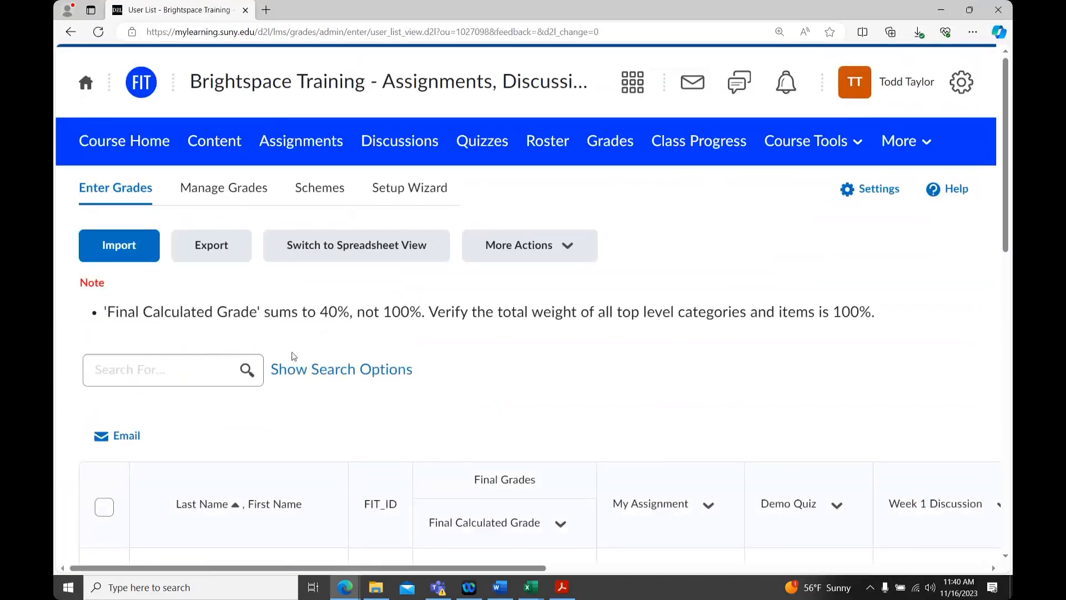
{"action": "scroll", "coordinate": [294, 356], "scroll_direction": "down", "scroll_amount": 1}
{"action": "scroll", "coordinate": [294, 356], "scroll_direction": "down", "scroll_amount": 1}
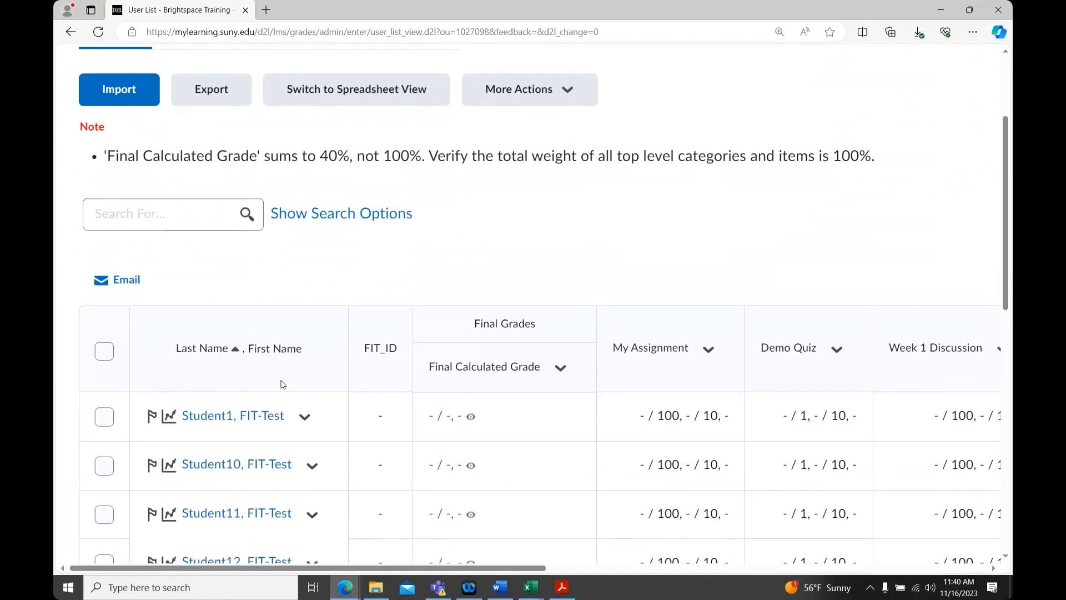
{"action": "left_click", "coordinate": [305, 417]}
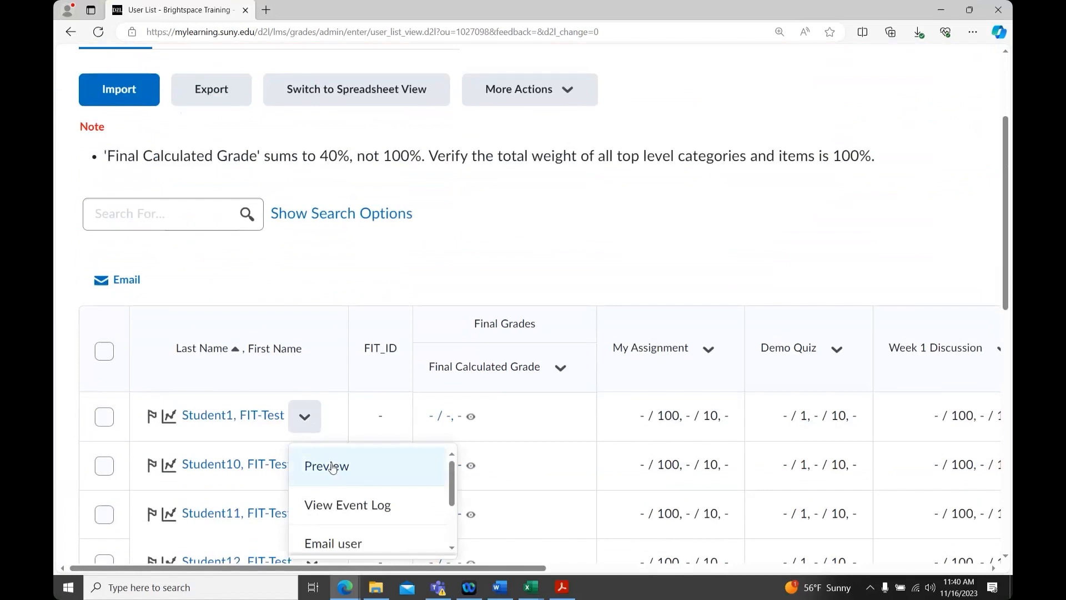
{"action": "left_click", "coordinate": [362, 476]}
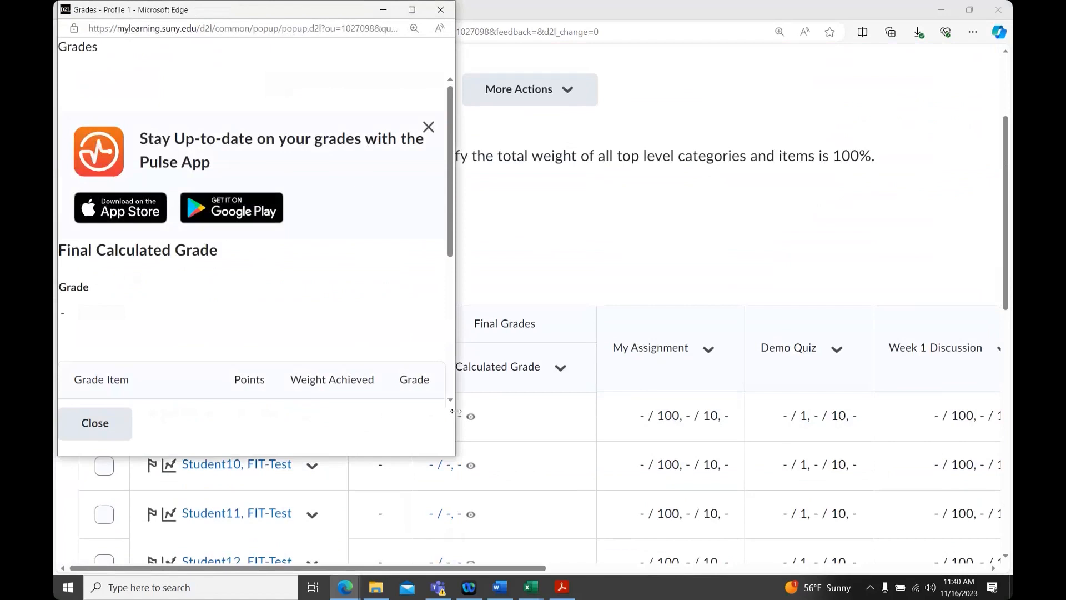
Widen the student grades preview, examine the final calculated grade and all listed grade items, and close the preview.
{"action": "left_click_drag", "start_coordinate": [455, 411], "coordinate": [902, 425]}
{"action": "left_click_drag", "start_coordinate": [66, 365], "coordinate": [55, 365]}
{"action": "left_click", "coordinate": [65, 364]}
{"action": "double_click", "coordinate": [65, 367]}
{"action": "scroll", "coordinate": [152, 371], "scroll_direction": "down", "scroll_amount": 3}
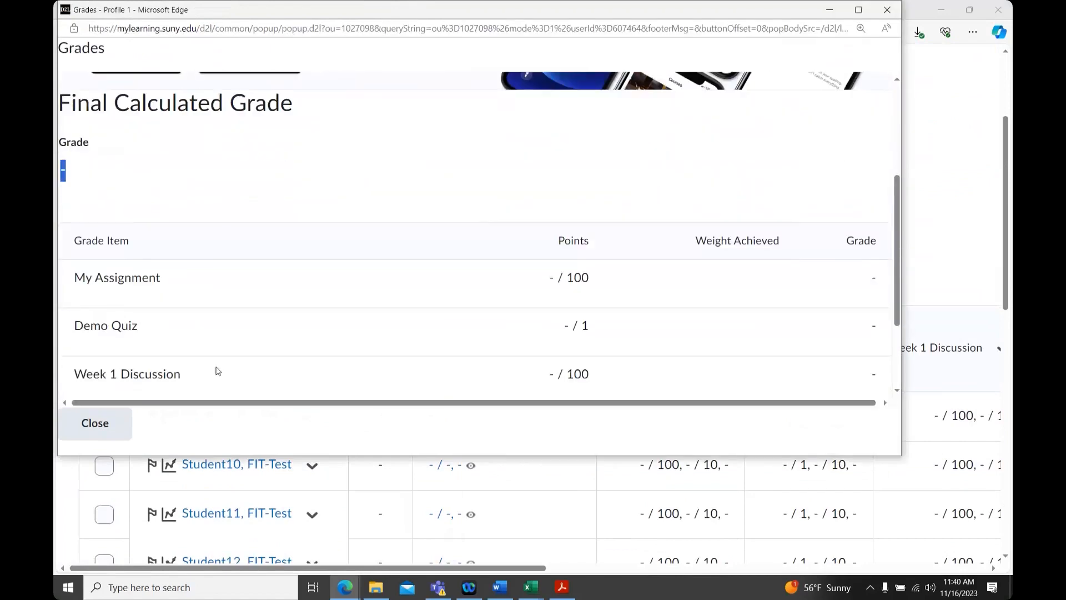
{"action": "scroll", "coordinate": [218, 371], "scroll_direction": "down", "scroll_amount": 1}
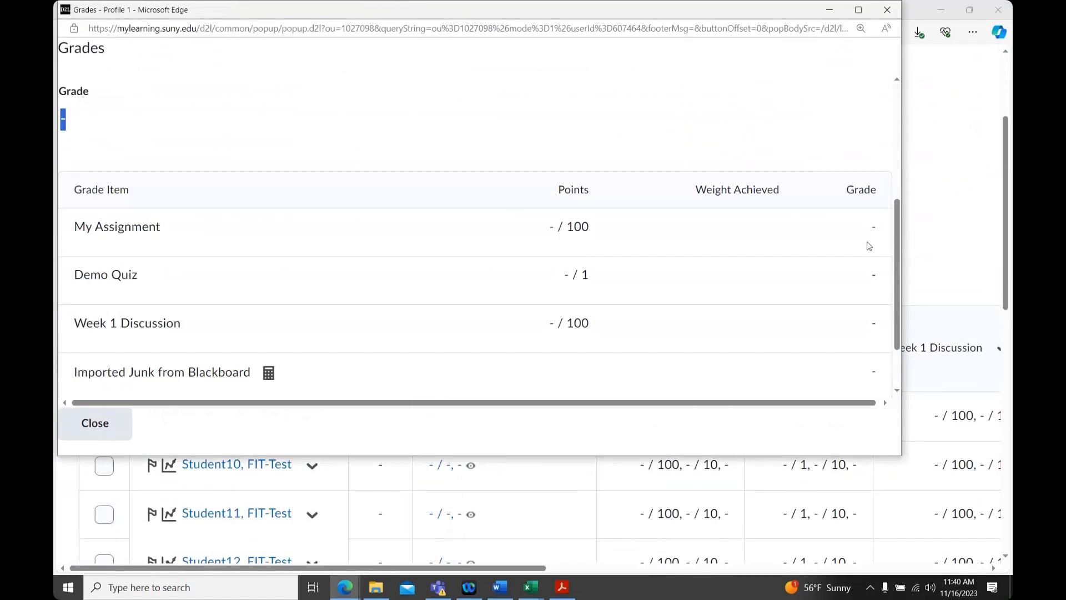
{"action": "scroll", "coordinate": [845, 352], "scroll_direction": "down", "scroll_amount": 1}
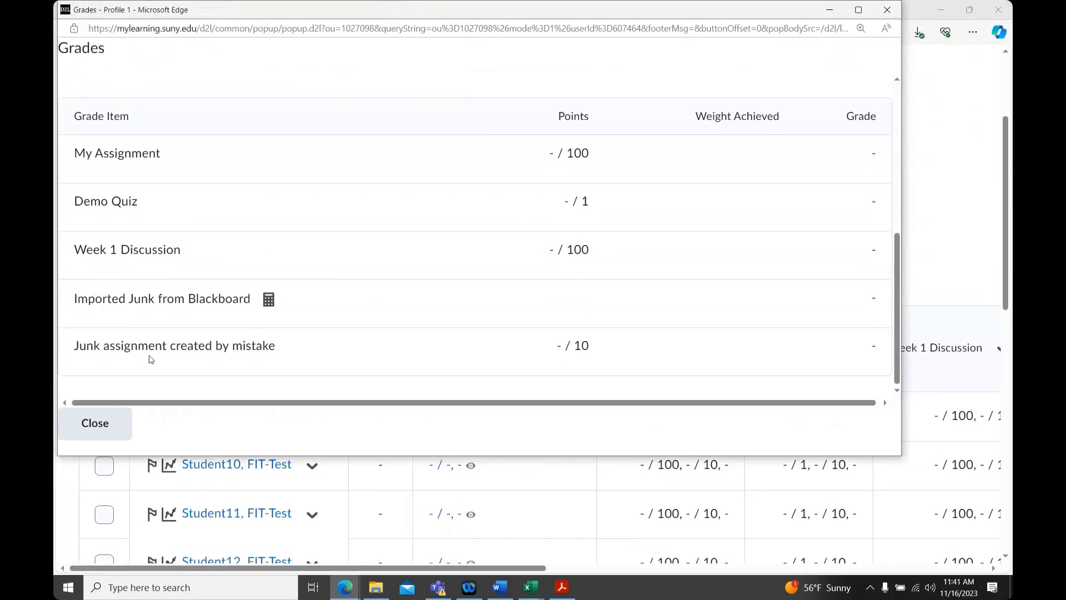
{"action": "scroll", "coordinate": [475, 332], "scroll_direction": "up", "scroll_amount": 1}
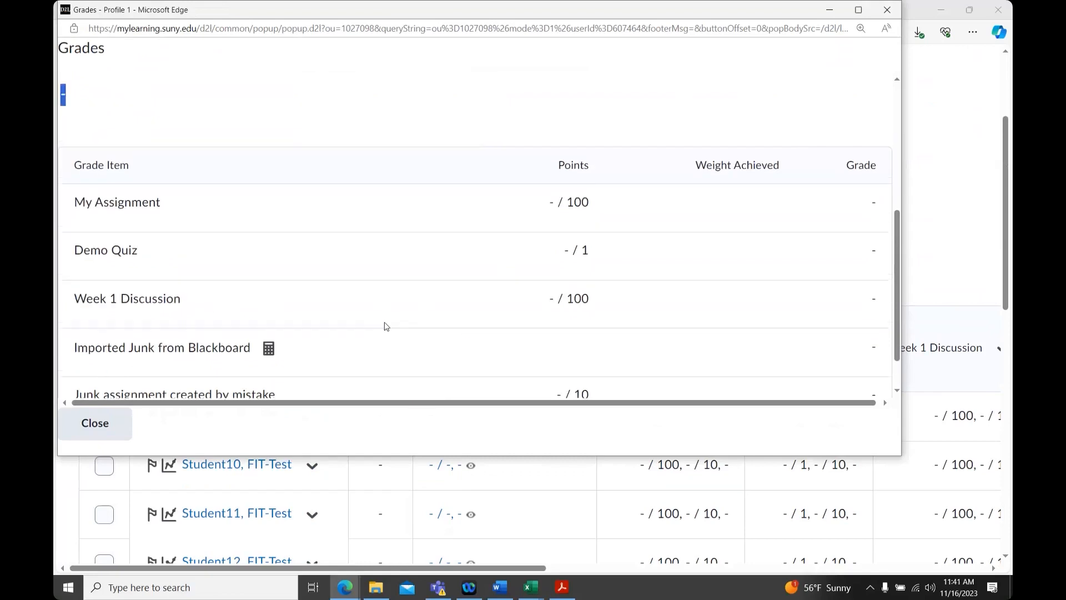
{"action": "scroll", "coordinate": [294, 297], "scroll_direction": "down", "scroll_amount": 1}
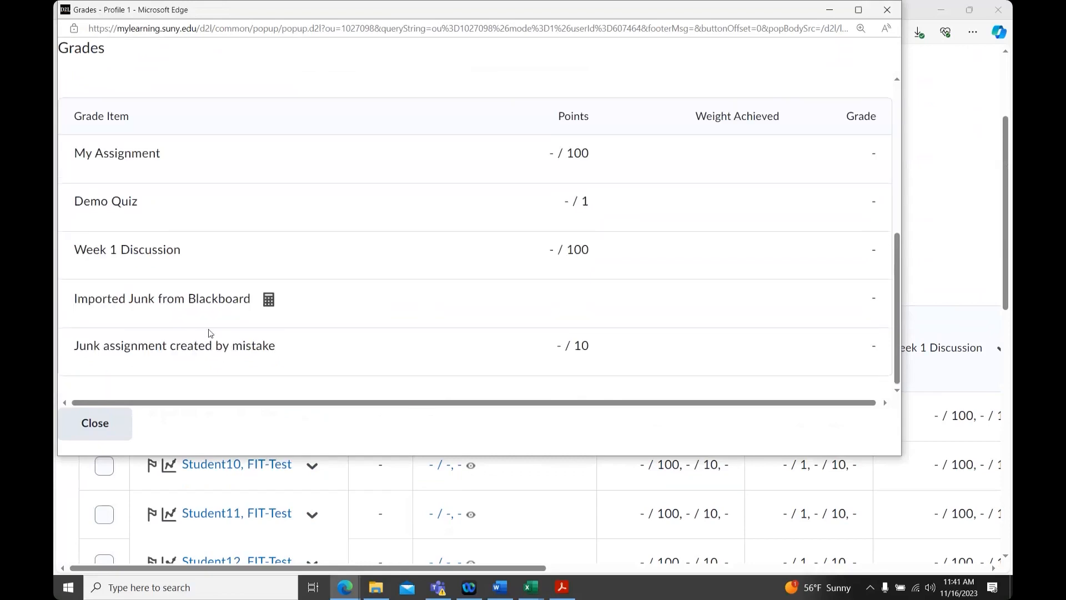
{"action": "left_click", "coordinate": [114, 430]}
Go to grade item management and examine the type of each item, including Imported Junk from Blackboard.
{"action": "scroll", "coordinate": [491, 269], "scroll_direction": "up", "scroll_amount": 3}
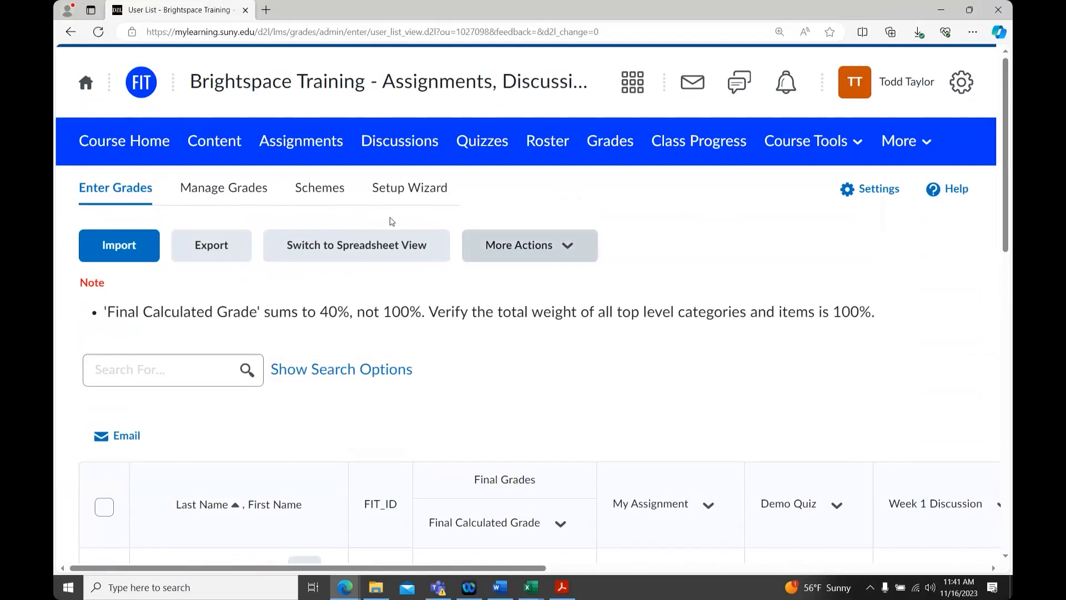
{"action": "left_click", "coordinate": [225, 191]}
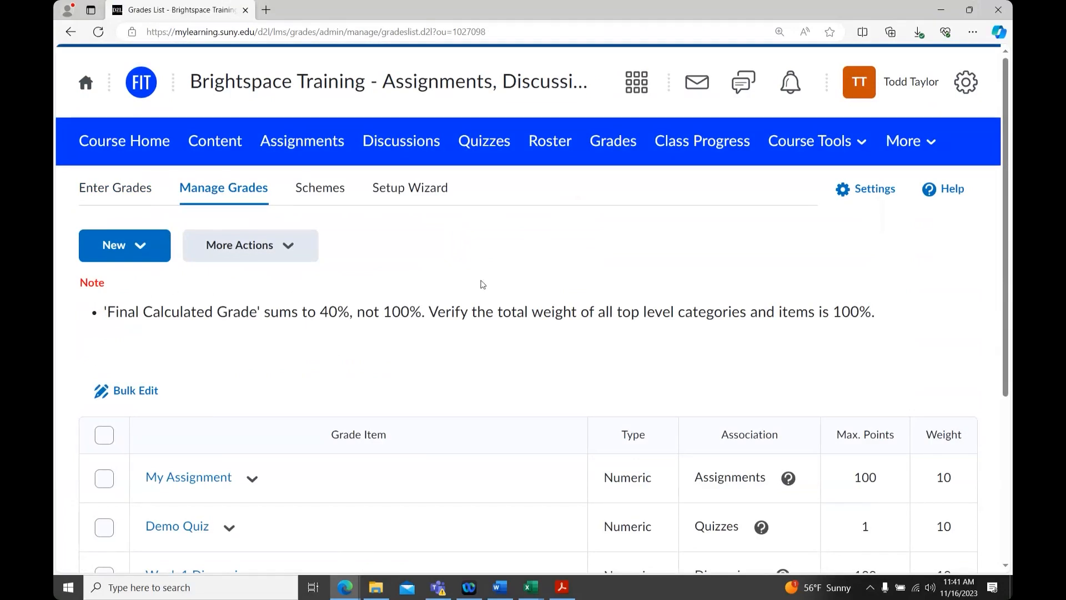
{"action": "scroll", "coordinate": [482, 282], "scroll_direction": "down", "scroll_amount": 4}
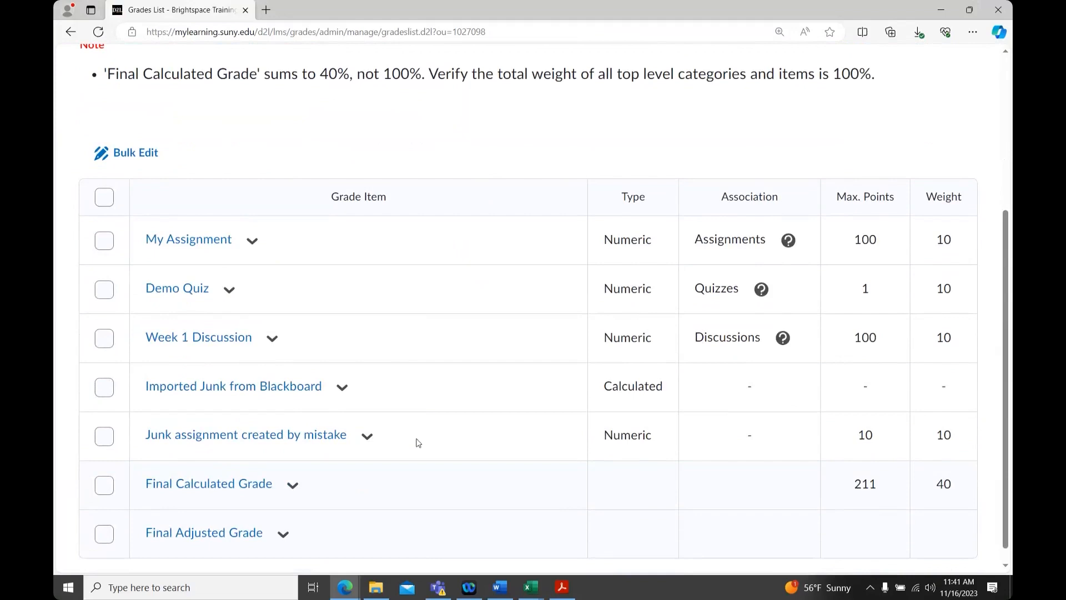
{"action": "left_click_drag", "start_coordinate": [622, 389], "coordinate": [664, 389]}
{"action": "left_click_drag", "start_coordinate": [621, 199], "coordinate": [653, 201]}
{"action": "double_click", "coordinate": [637, 389]}
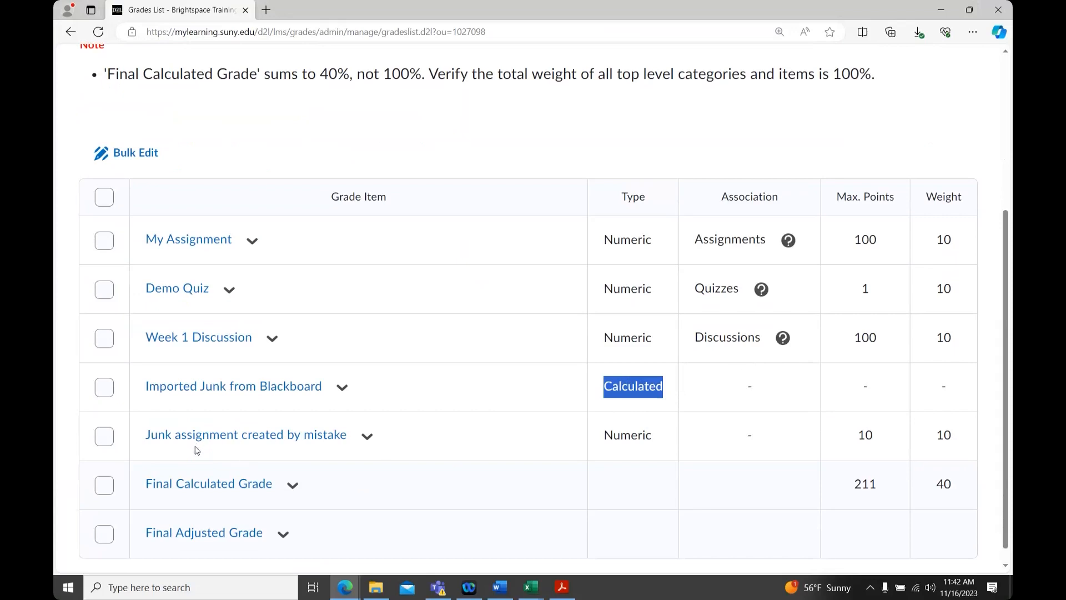
Compare the tool associations of My Assignment, Demo Quiz and Week 1 Discussion with that of Junk assignment created by mistake.
{"action": "left_click_drag", "start_coordinate": [722, 198], "coordinate": [794, 203]}
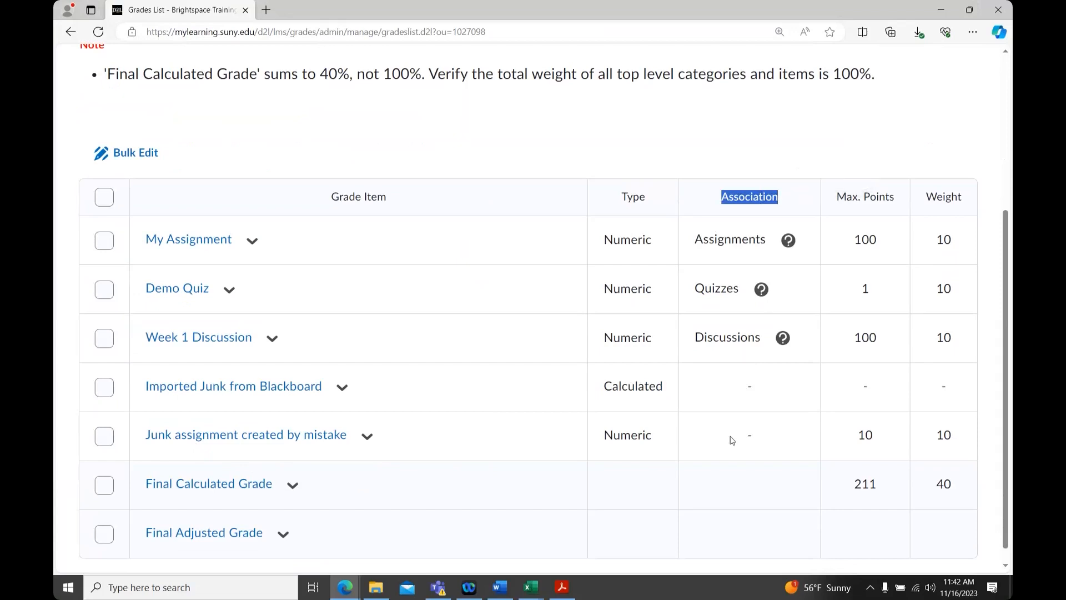
{"action": "left_click_drag", "start_coordinate": [730, 438], "coordinate": [780, 446]}
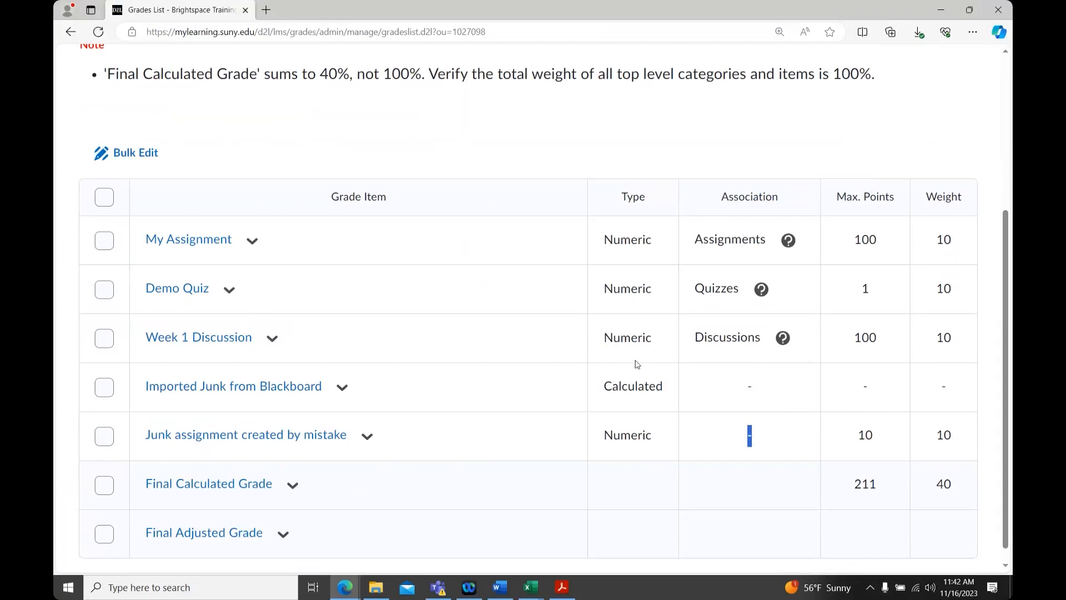
{"action": "left_click", "coordinate": [714, 240]}
{"action": "left_click_drag", "start_coordinate": [694, 240], "coordinate": [769, 240]}
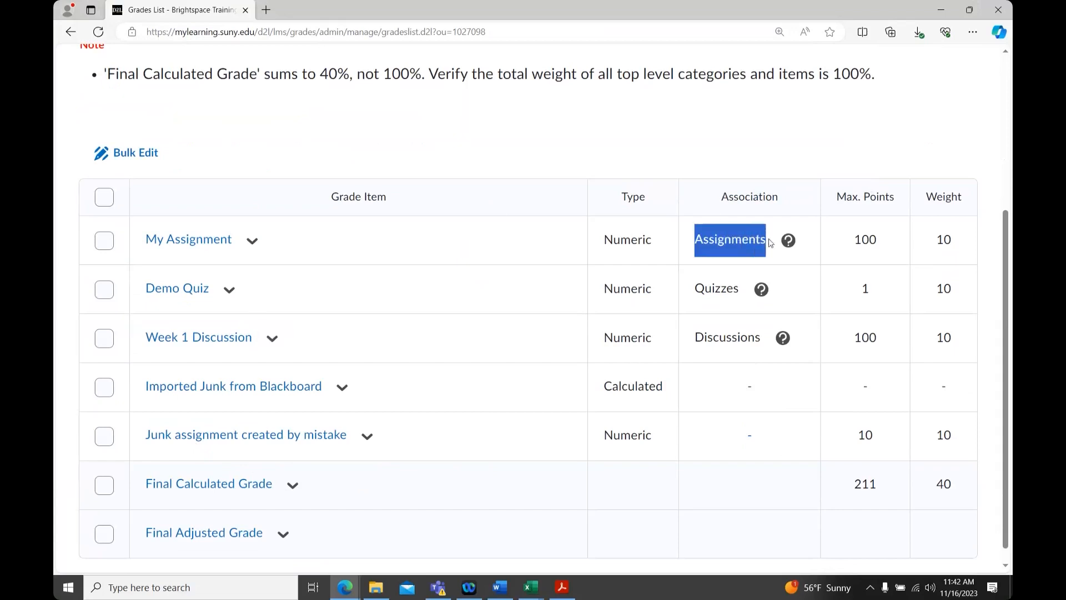
{"action": "left_click_drag", "start_coordinate": [696, 289], "coordinate": [739, 291]}
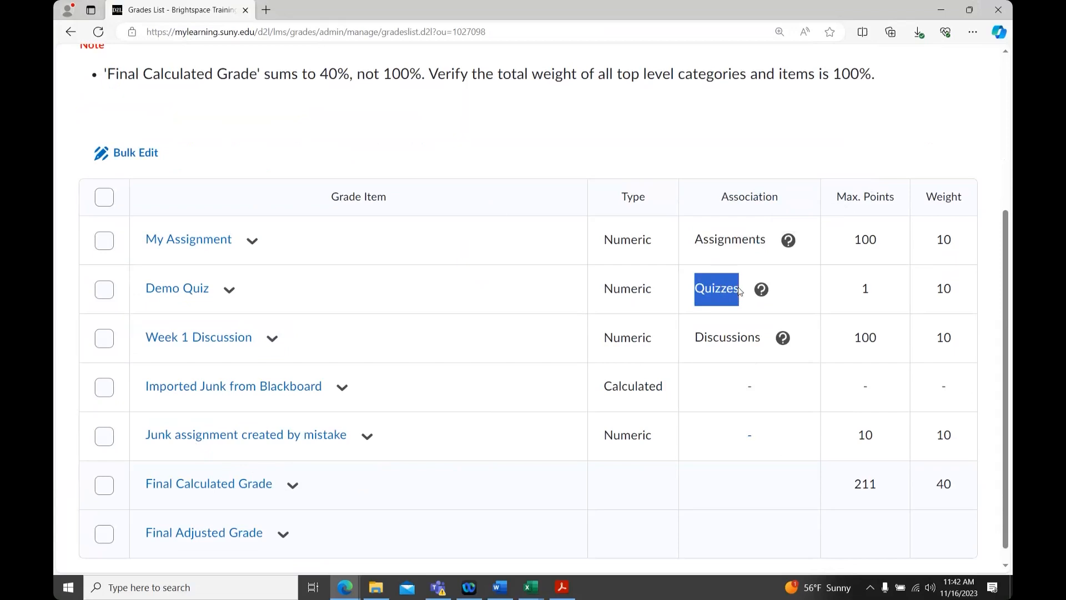
{"action": "left_click_drag", "start_coordinate": [695, 337], "coordinate": [760, 340]}
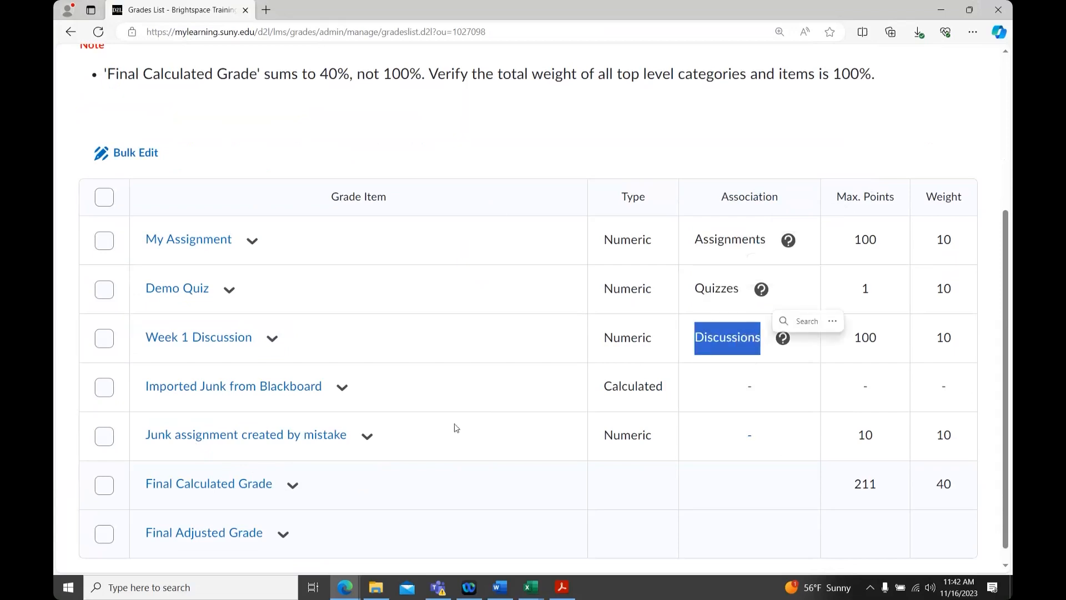
{"action": "left_click_drag", "start_coordinate": [757, 435], "coordinate": [739, 438]}
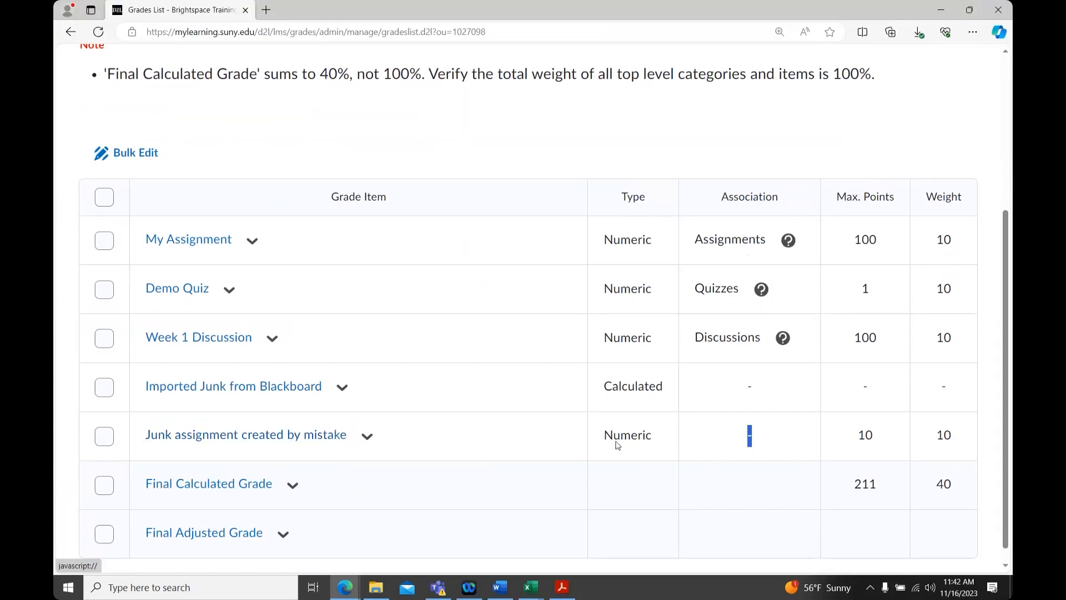
{"action": "left_click", "coordinate": [703, 442]}
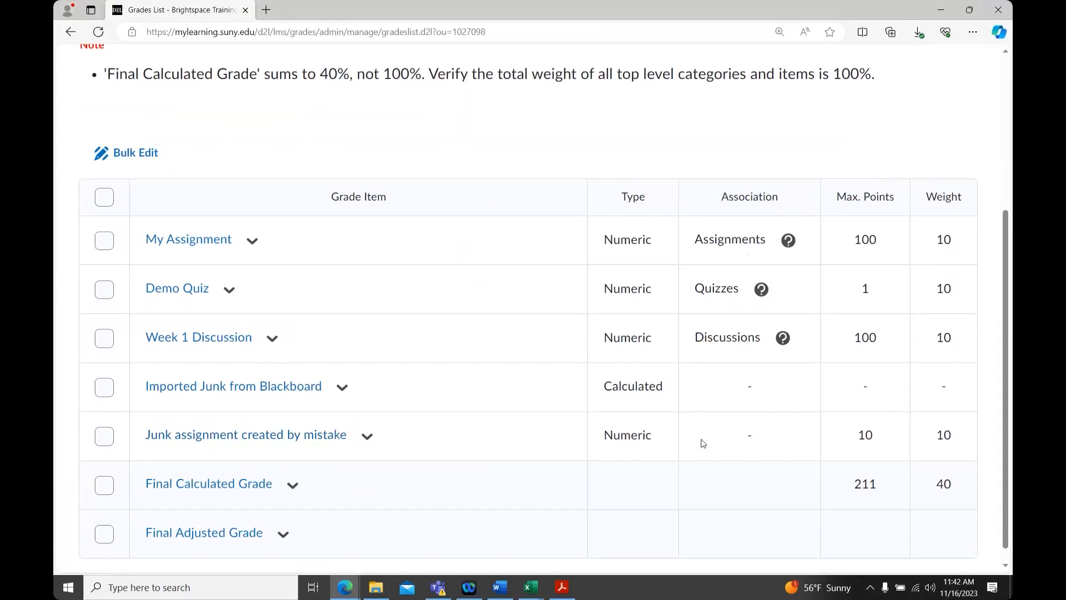
Delete the grade items Imported Junk from Blackboard and Junk assignment created by mistake.
{"action": "scroll", "coordinate": [702, 443], "scroll_direction": "up", "scroll_amount": 5}
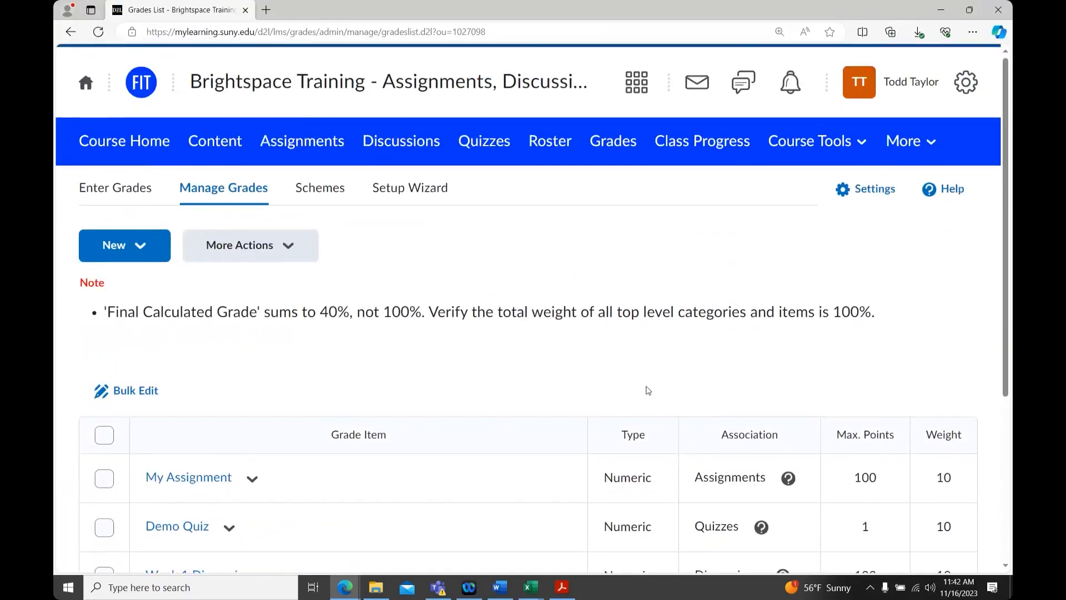
{"action": "left_click", "coordinate": [304, 248]}
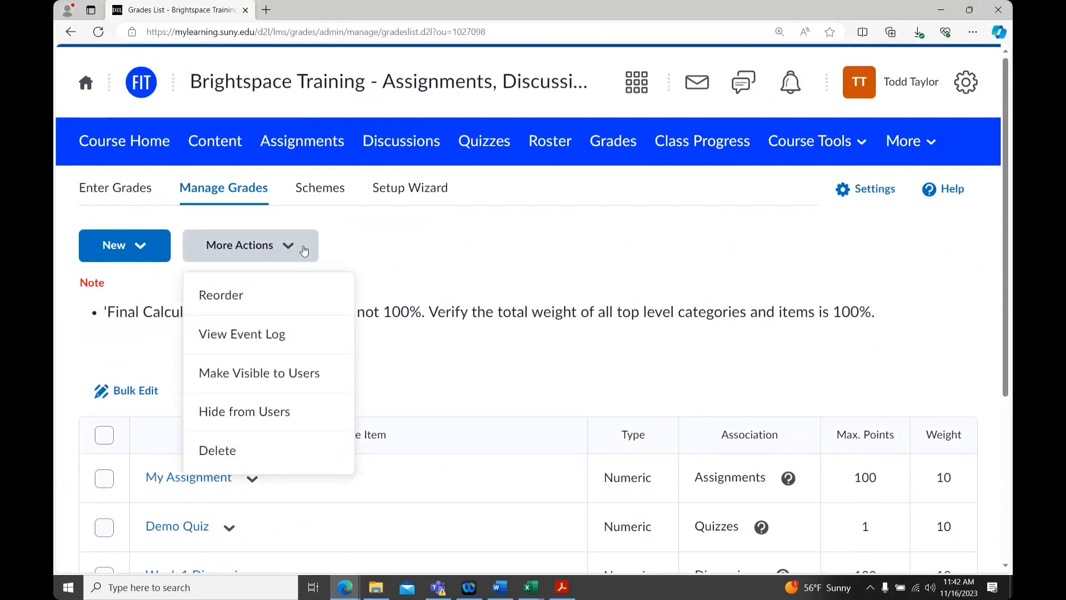
{"action": "left_click", "coordinate": [300, 449]}
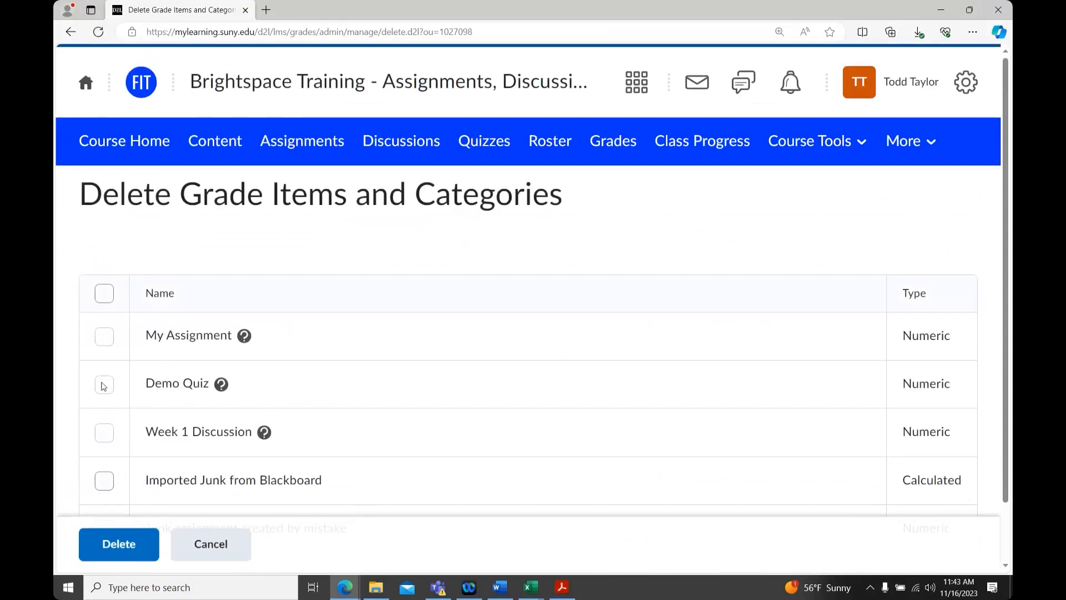
{"action": "scroll", "coordinate": [108, 430], "scroll_direction": "down", "scroll_amount": 1}
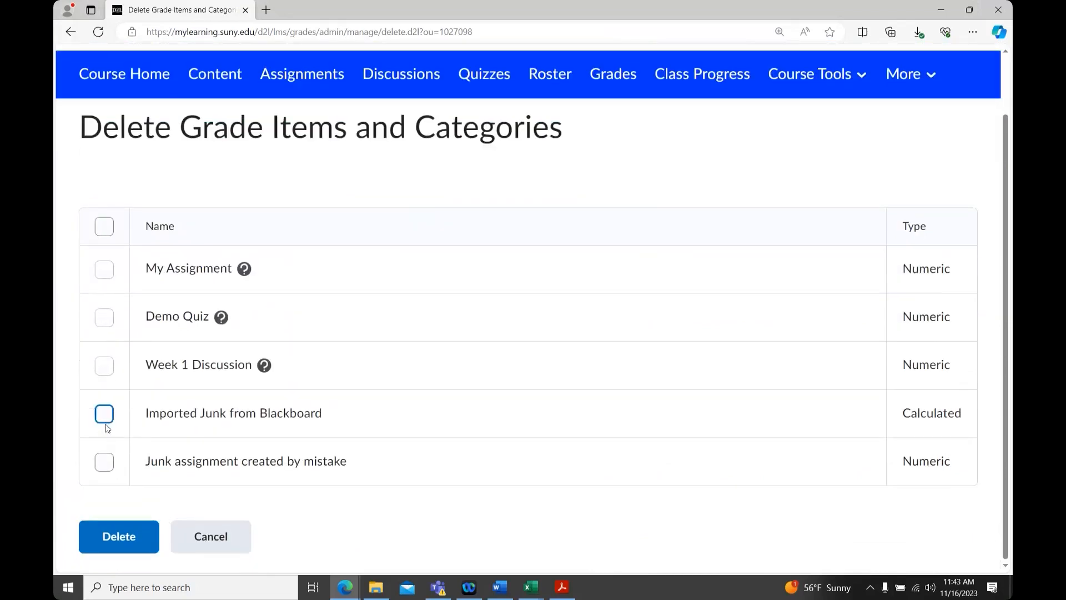
{"action": "left_click", "coordinate": [104, 416]}
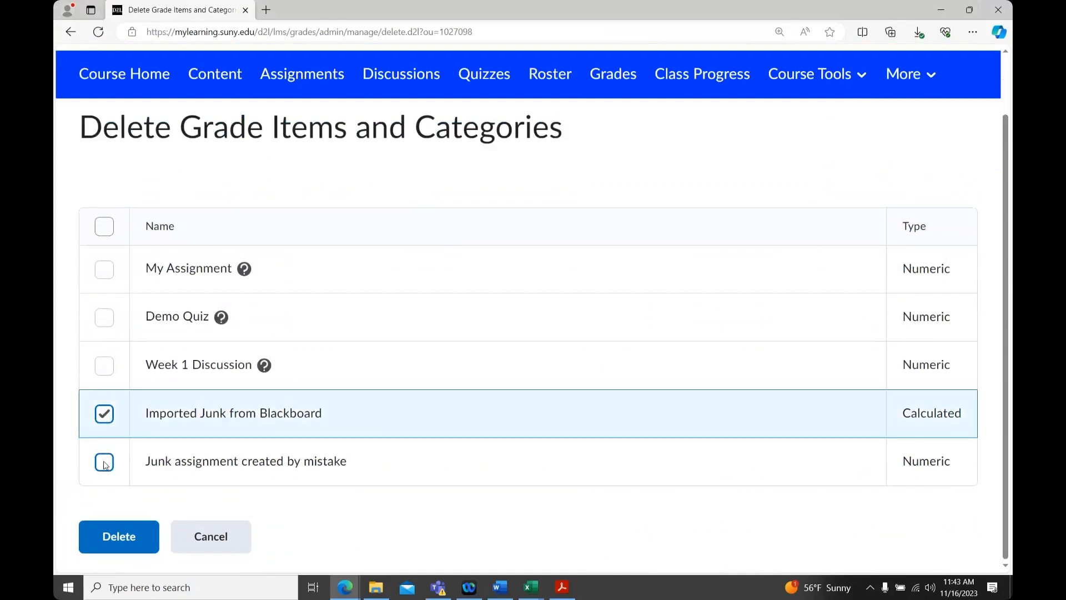
{"action": "left_click", "coordinate": [104, 464]}
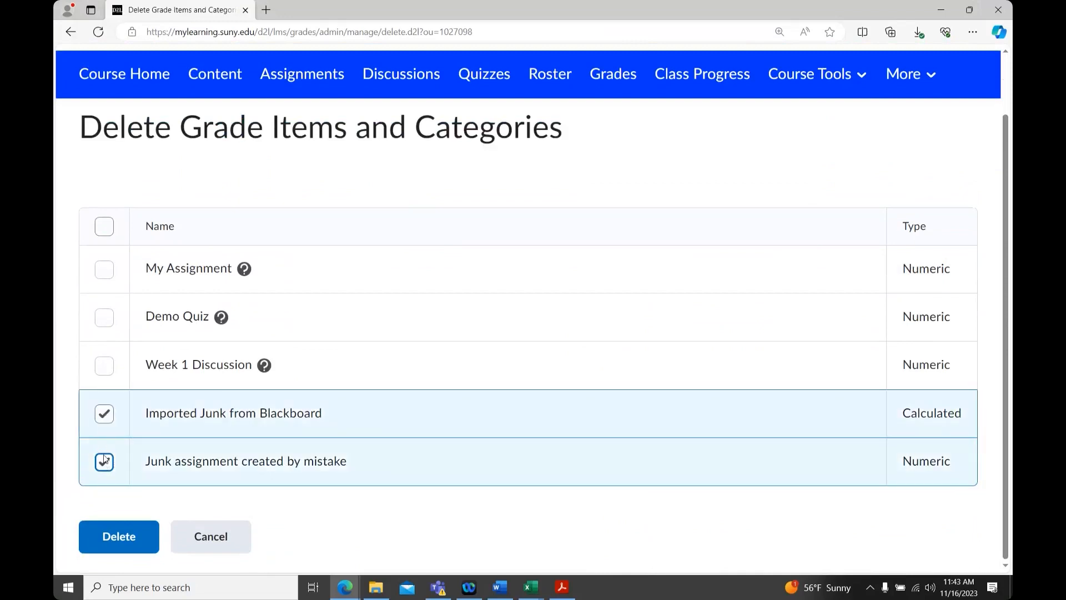
{"action": "left_click", "coordinate": [125, 541]}
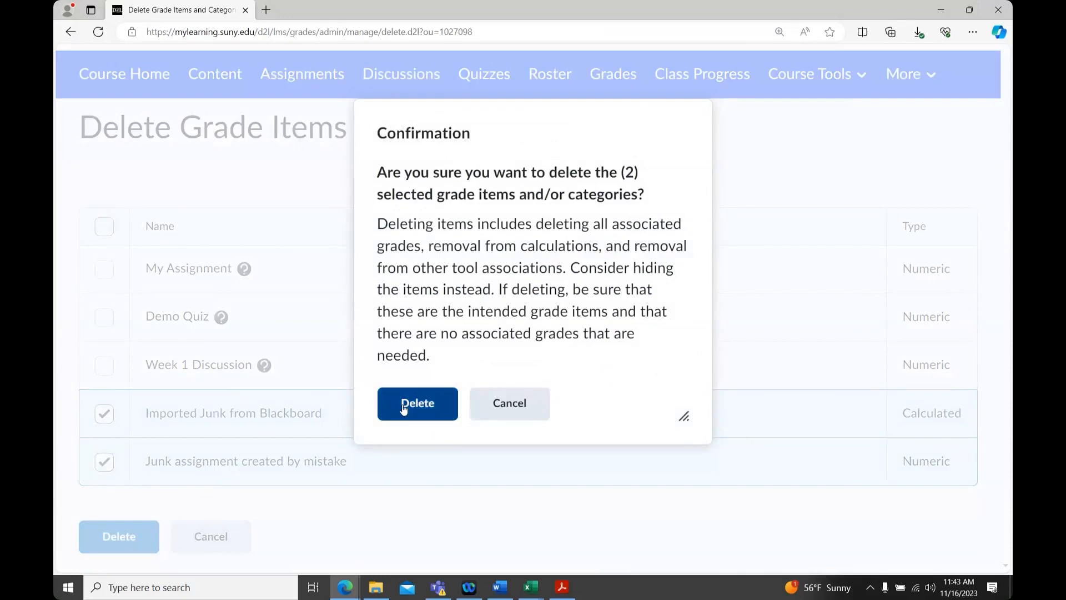
{"action": "left_click", "coordinate": [405, 408]}
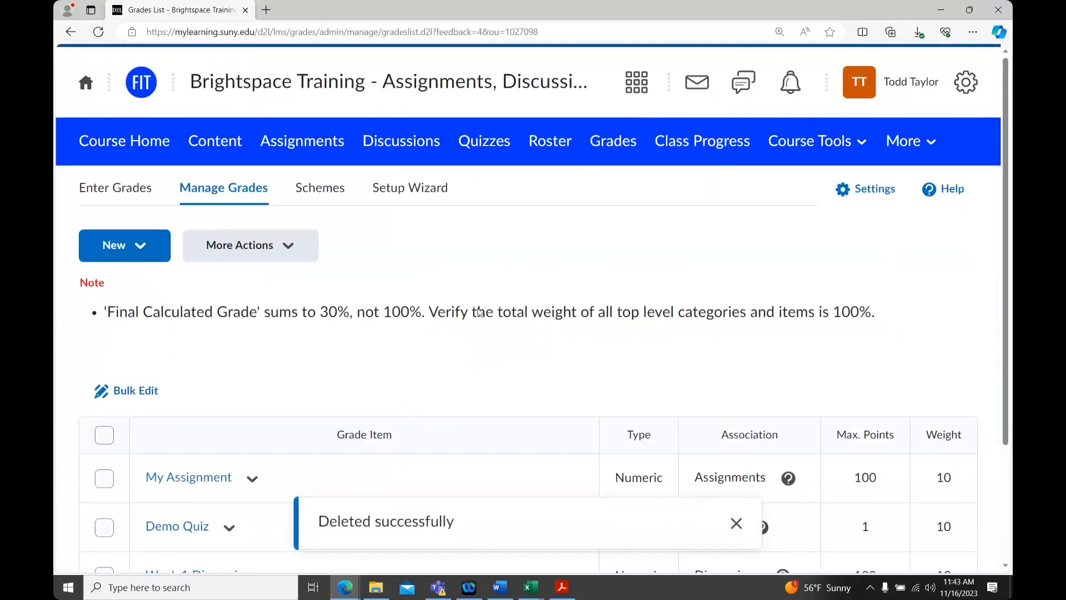
Check the total weight of the Final Calculated Grade against the note about top-level categories and items.
{"action": "scroll", "coordinate": [480, 310], "scroll_direction": "down", "scroll_amount": 2}
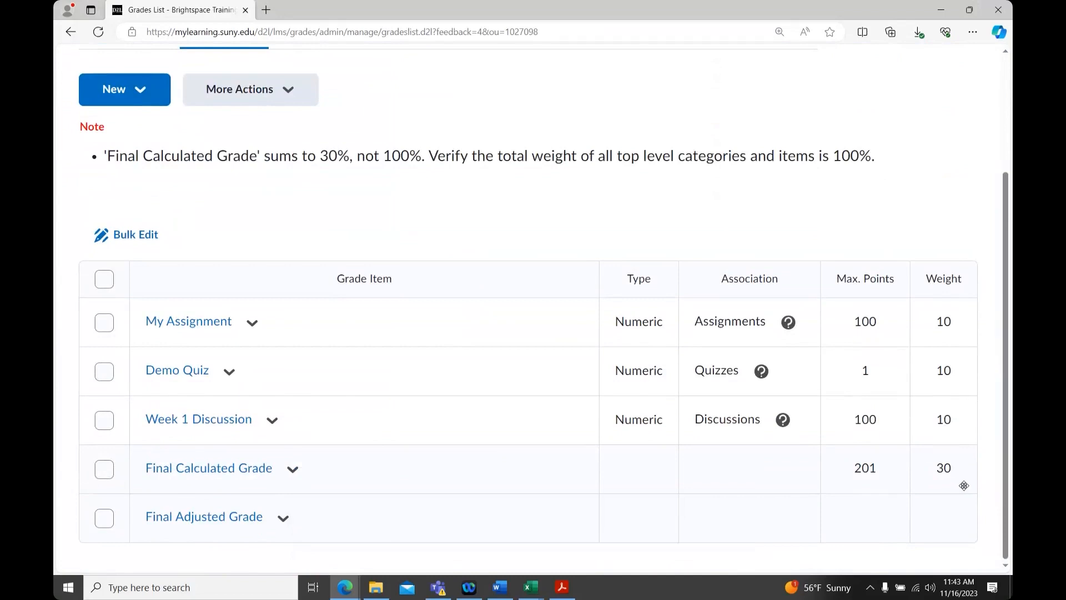
{"action": "left_click_drag", "start_coordinate": [959, 469], "coordinate": [939, 472]}
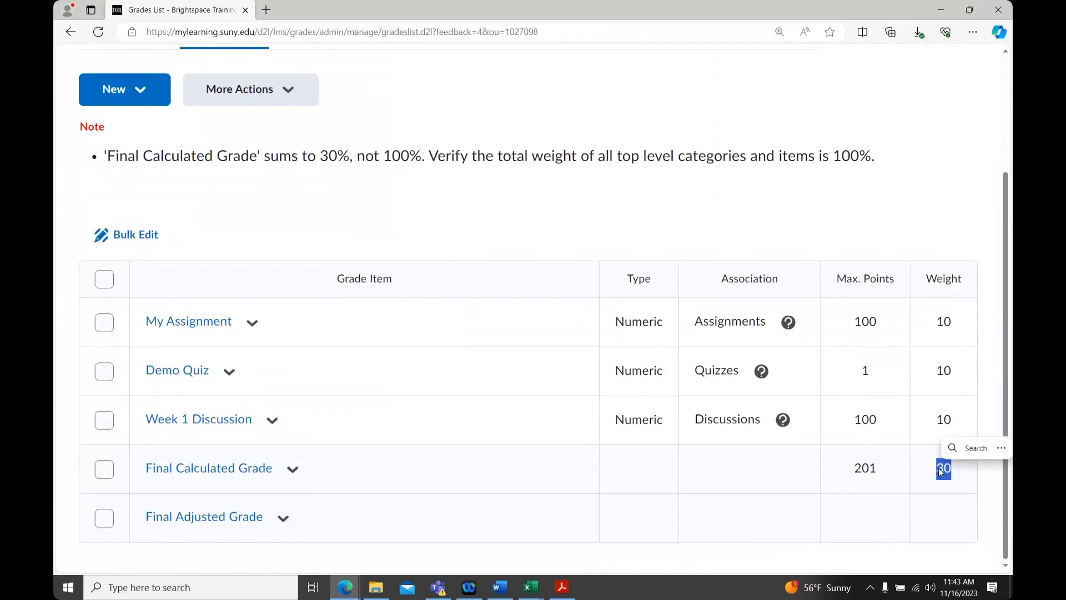
{"action": "left_click_drag", "start_coordinate": [115, 161], "coordinate": [424, 169]}
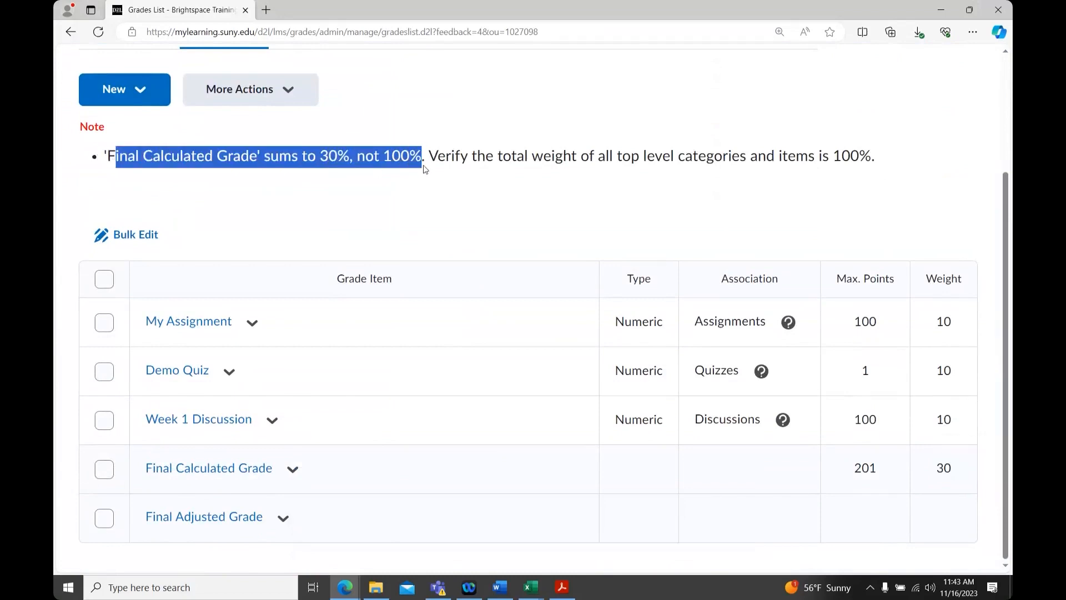
{"action": "left_click", "coordinate": [569, 218]}
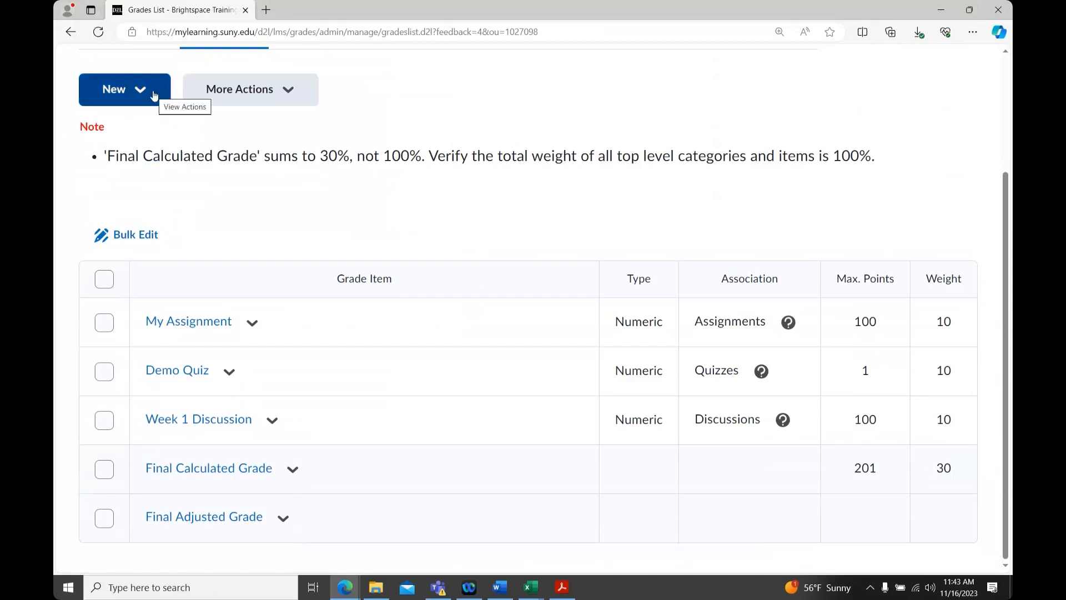
Start a new grade category and name it Assignments.
{"action": "scroll", "coordinate": [181, 177], "scroll_direction": "up", "scroll_amount": 3}
{"action": "scroll", "coordinate": [166, 211], "scroll_direction": "up", "scroll_amount": 1}
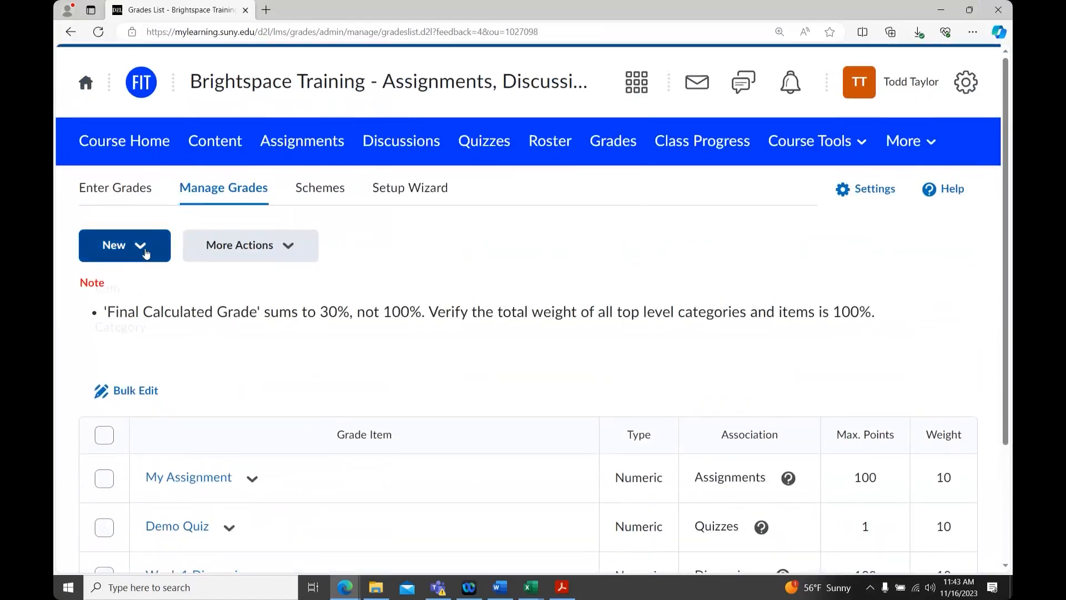
{"action": "left_click", "coordinate": [188, 342]}
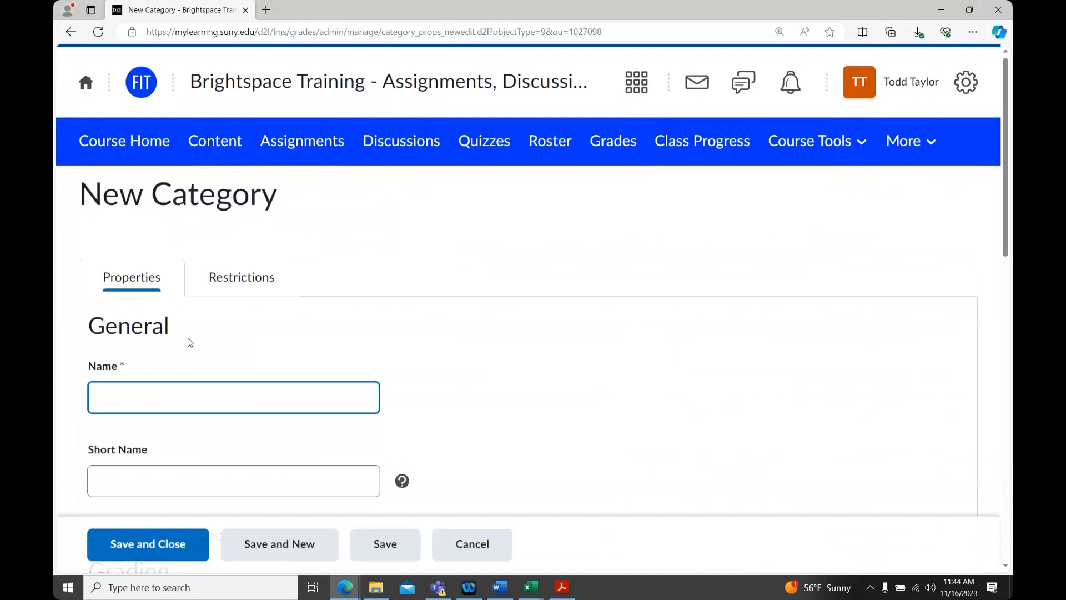
{"action": "type", "text": "Assi"}
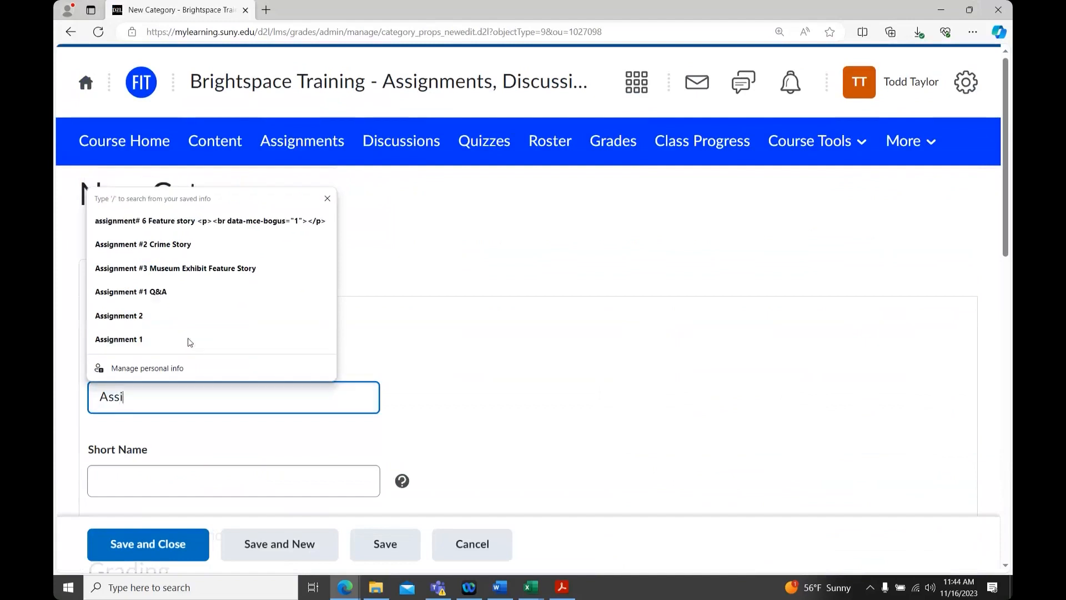
{"action": "type", "text": "gnments"}
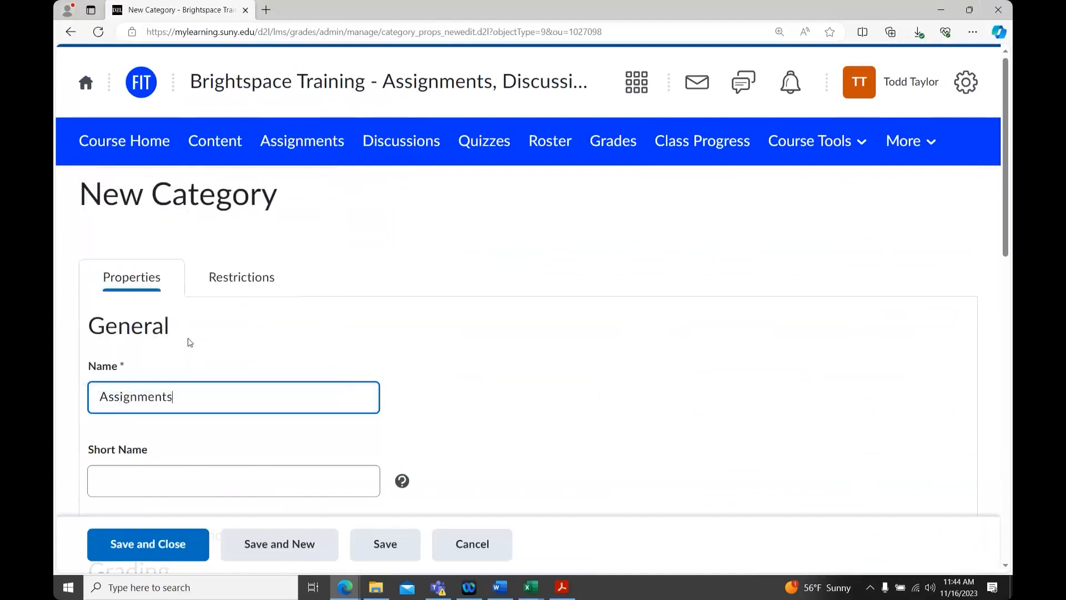
Set the weight of the Assignments category to 40.
{"action": "scroll", "coordinate": [354, 343], "scroll_direction": "down", "scroll_amount": 1}
{"action": "scroll", "coordinate": [355, 343], "scroll_direction": "down", "scroll_amount": 4}
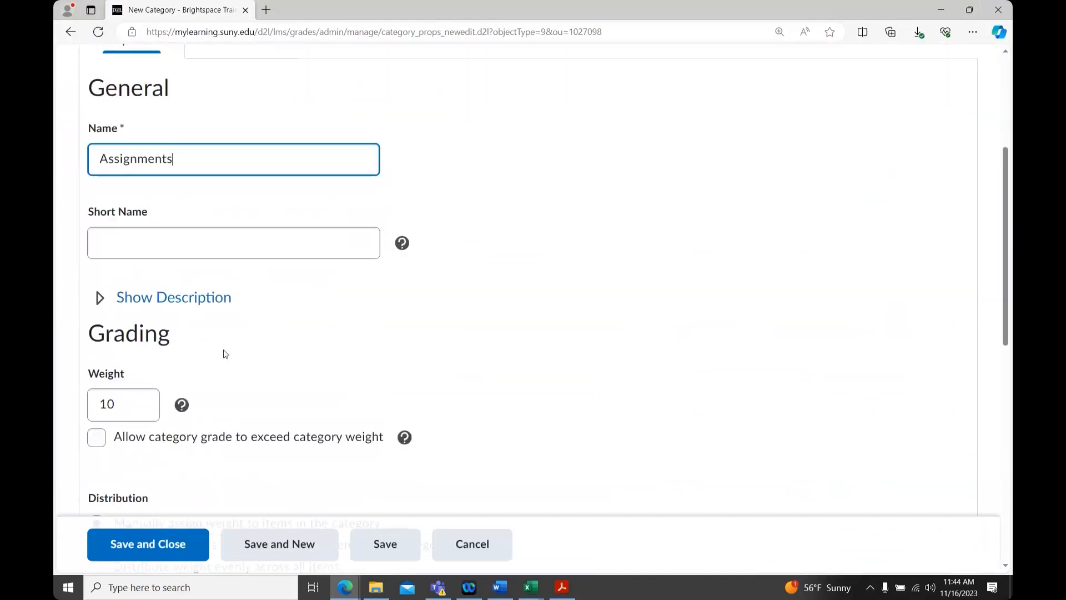
{"action": "scroll", "coordinate": [222, 352], "scroll_direction": "down", "scroll_amount": 3}
{"action": "left_click_drag", "start_coordinate": [108, 245], "coordinate": [91, 246]}
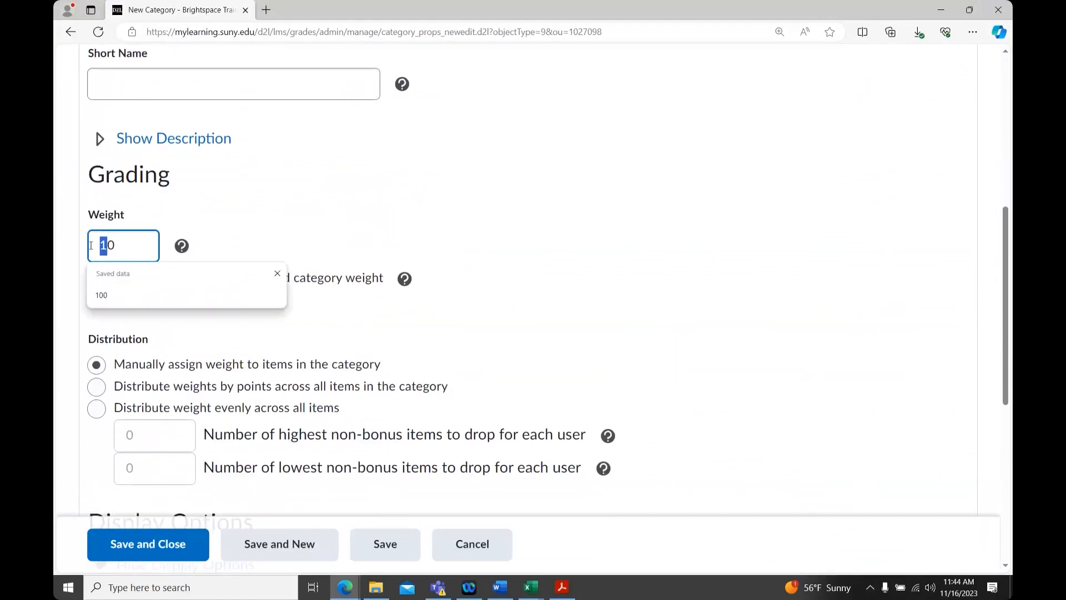
{"action": "type", "text": "4"}
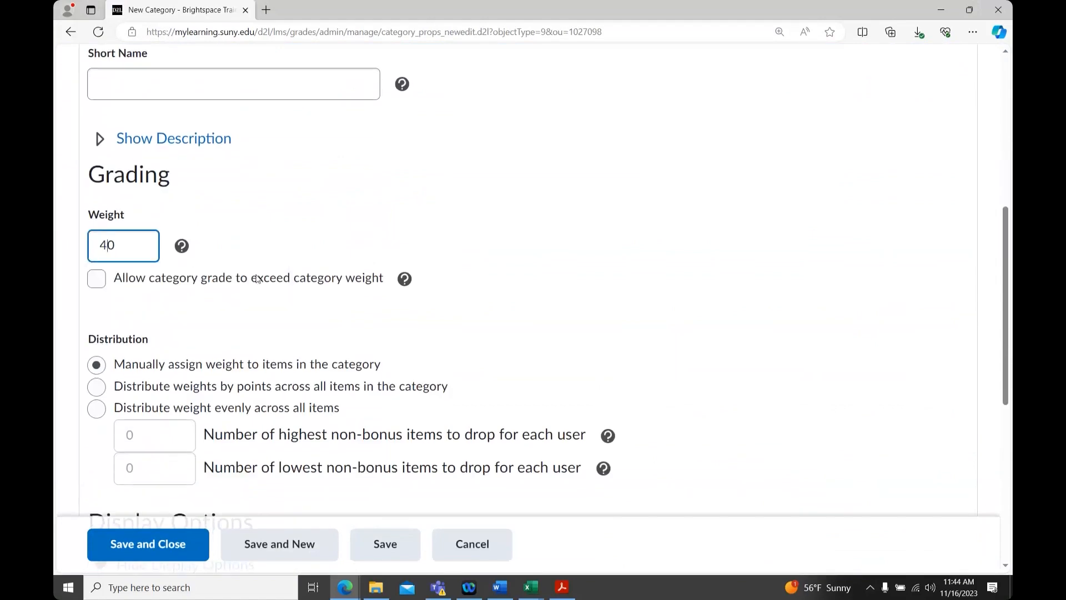
Distribute the Assignments category's weight evenly across all items and save the category.
{"action": "scroll", "coordinate": [207, 282], "scroll_direction": "down", "scroll_amount": 1}
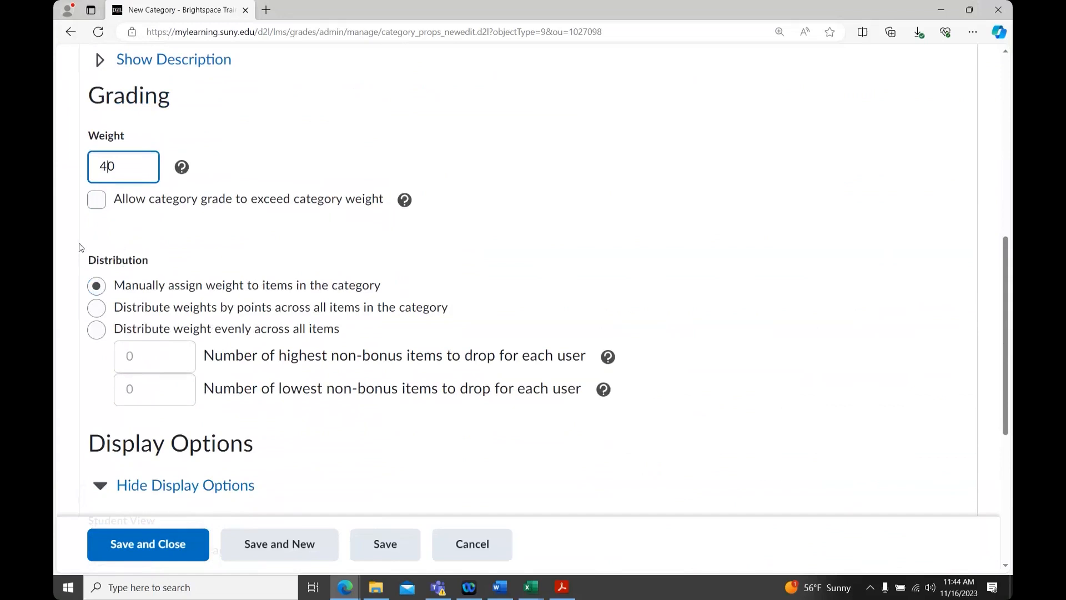
{"action": "scroll", "coordinate": [89, 251], "scroll_direction": "up", "scroll_amount": 3}
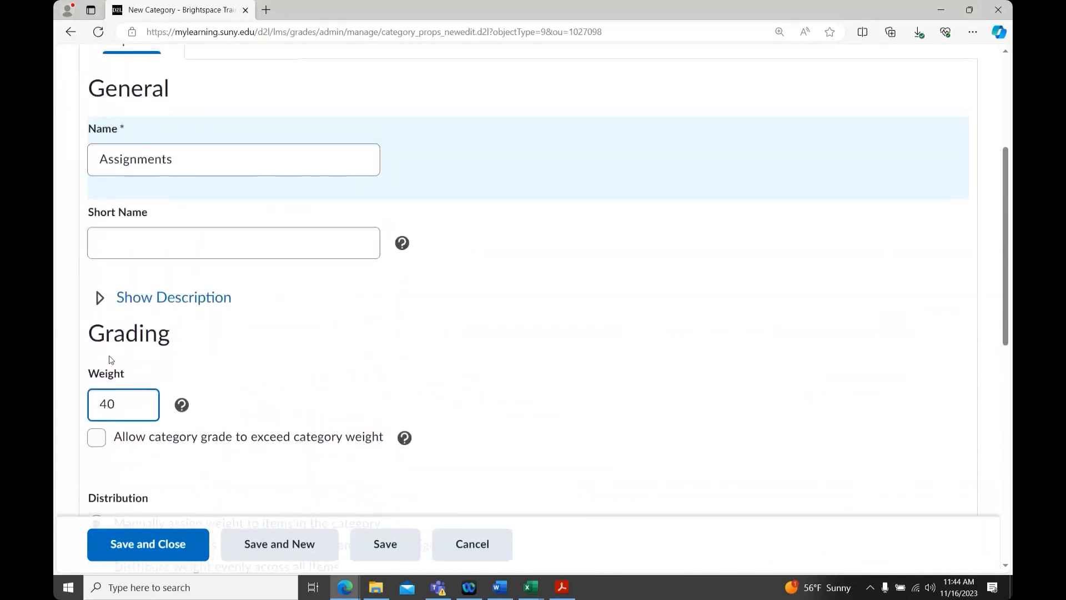
{"action": "scroll", "coordinate": [110, 360], "scroll_direction": "down", "scroll_amount": 2}
{"action": "left_click_drag", "start_coordinate": [88, 339], "coordinate": [150, 336]}
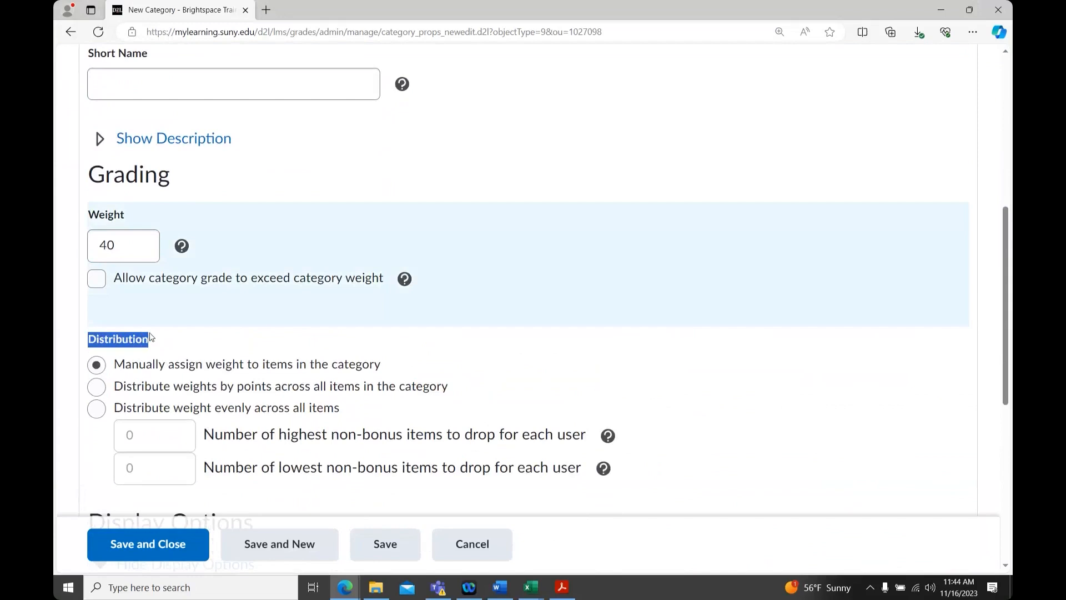
{"action": "left_click_drag", "start_coordinate": [150, 337], "coordinate": [150, 336]}
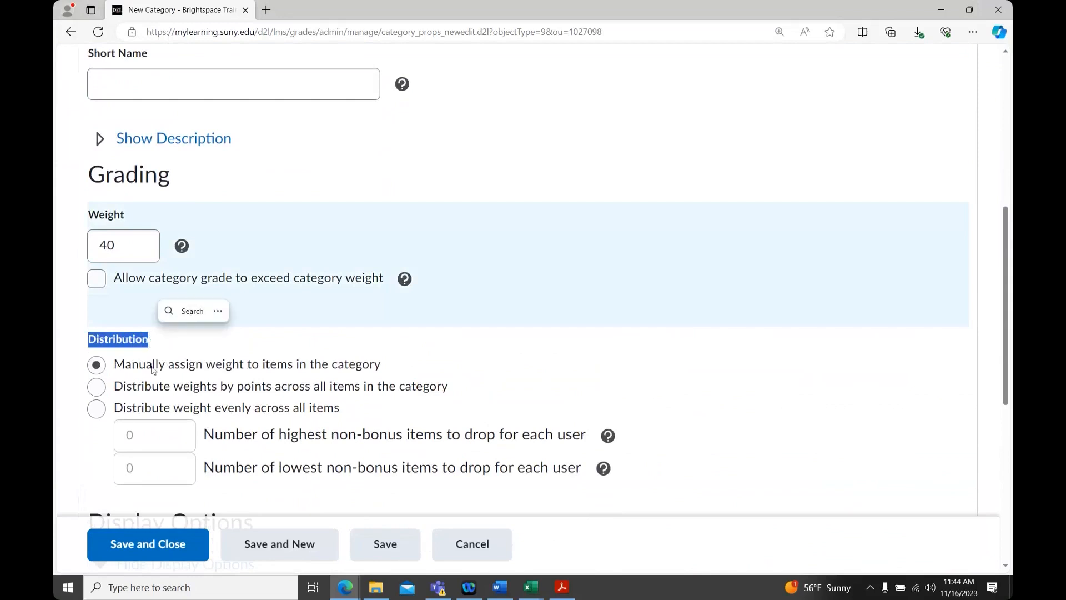
{"action": "left_click", "coordinate": [96, 410]}
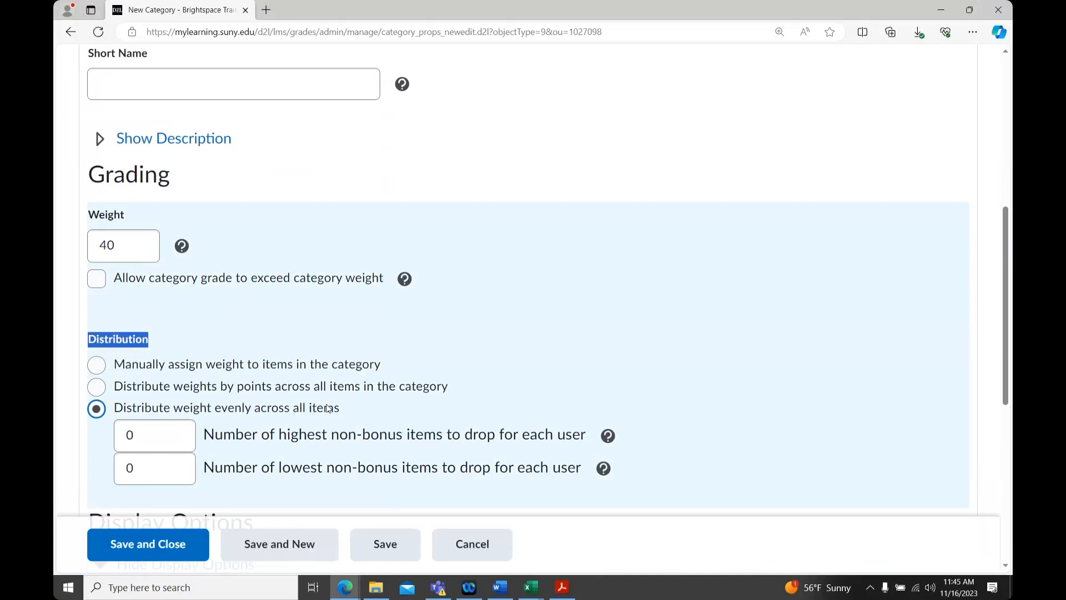
{"action": "left_click", "coordinate": [96, 389]}
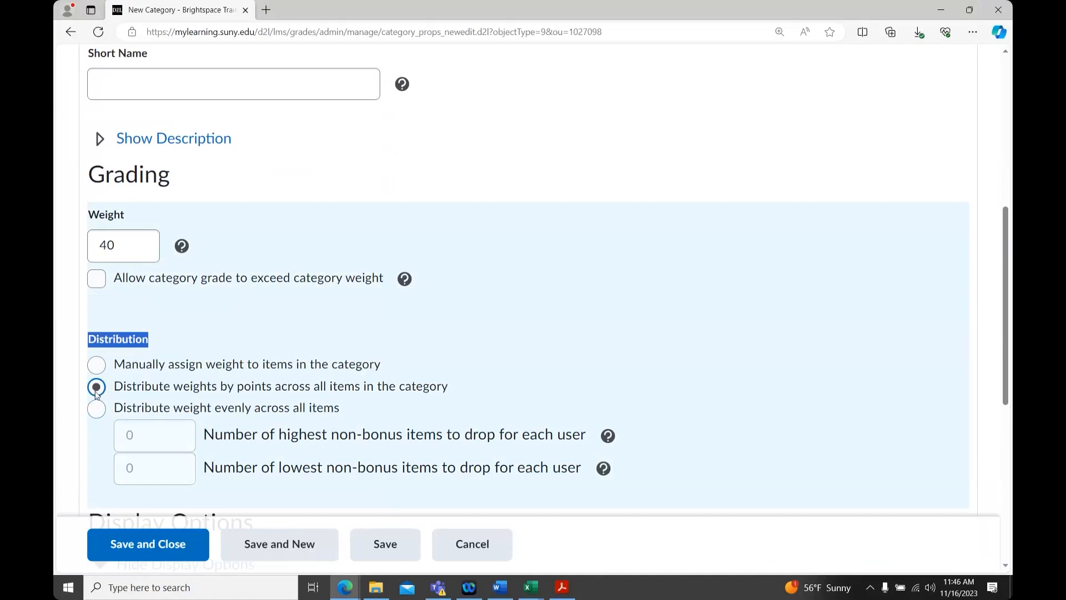
{"action": "left_click", "coordinate": [96, 411]}
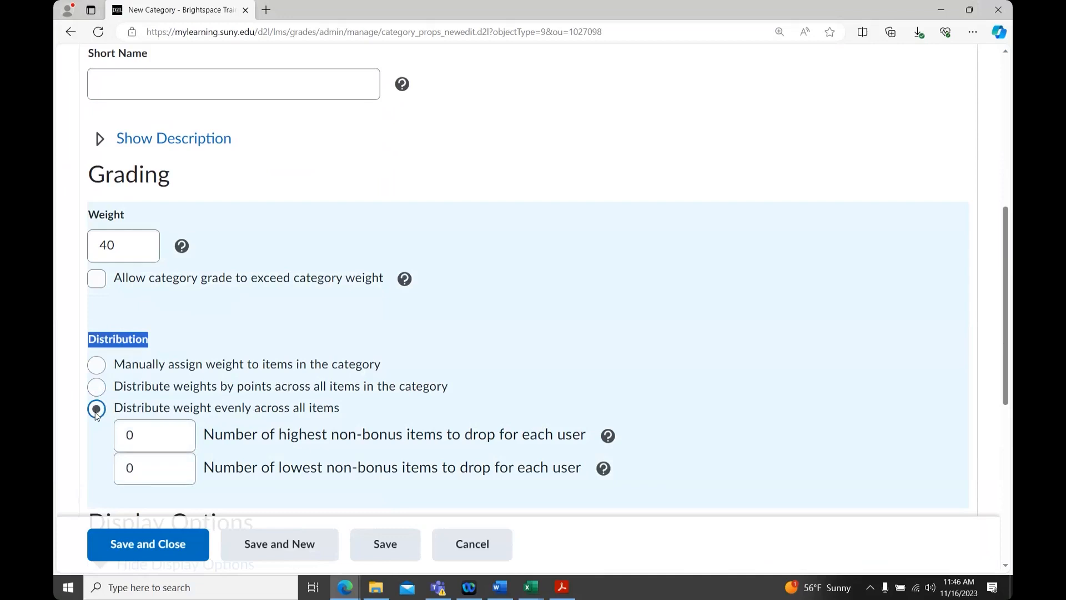
{"action": "left_click", "coordinate": [139, 549]}
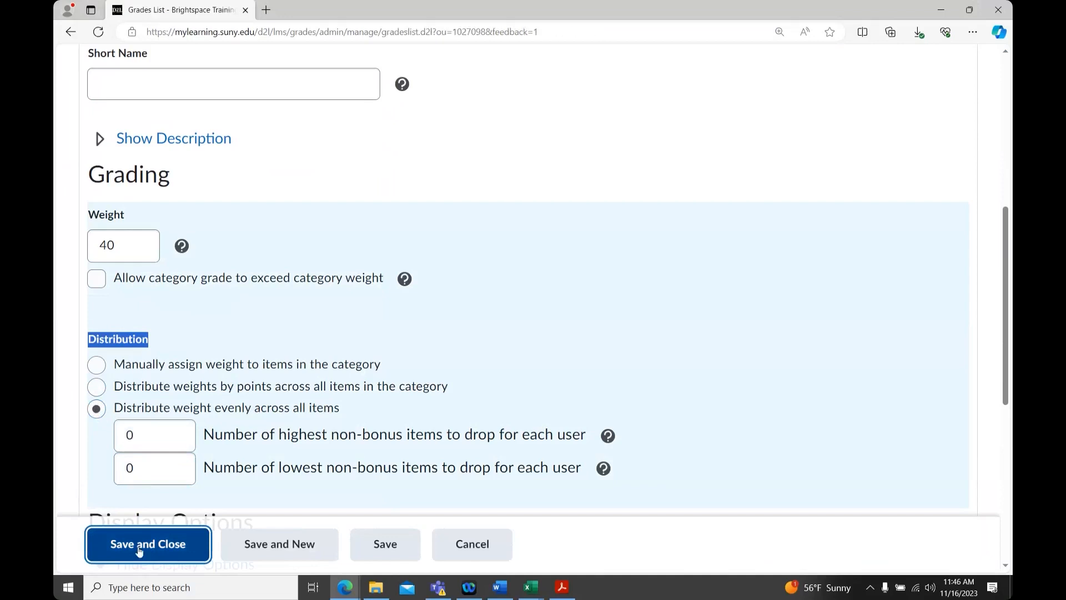
Start a new grade category named Discussions and set its weight to 30.
{"action": "scroll", "coordinate": [314, 379], "scroll_direction": "down", "scroll_amount": 4}
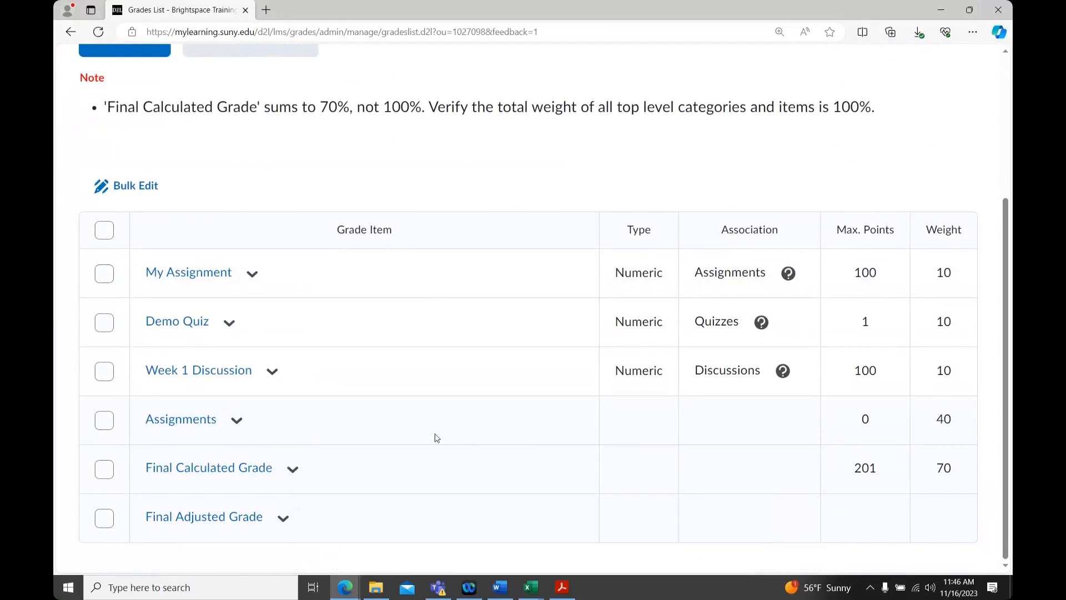
{"action": "scroll", "coordinate": [436, 438], "scroll_direction": "up", "scroll_amount": 4}
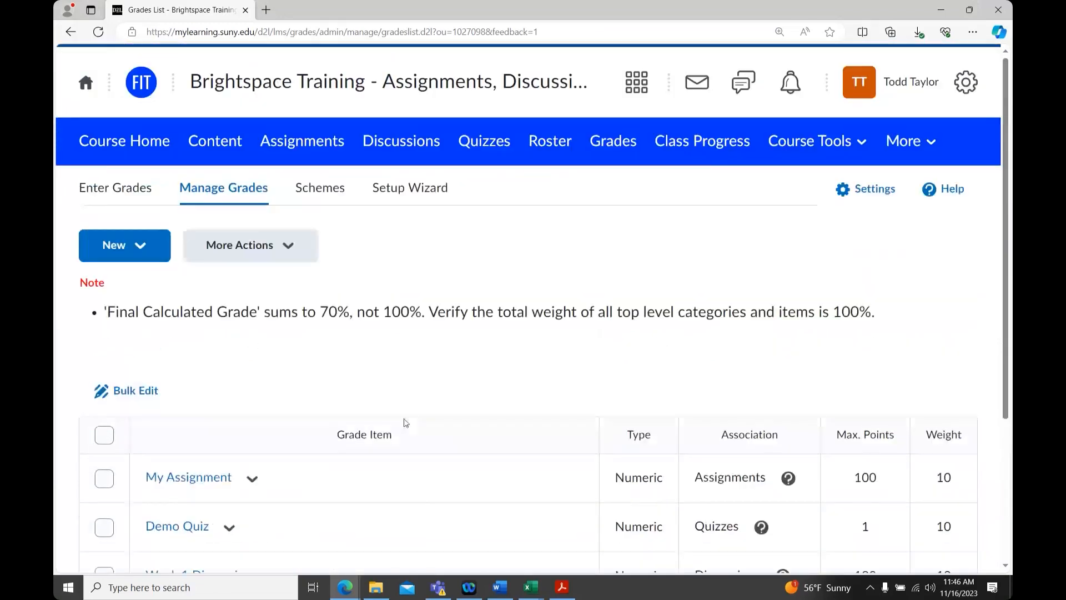
{"action": "left_click", "coordinate": [150, 248]}
{"action": "left_click", "coordinate": [189, 337]}
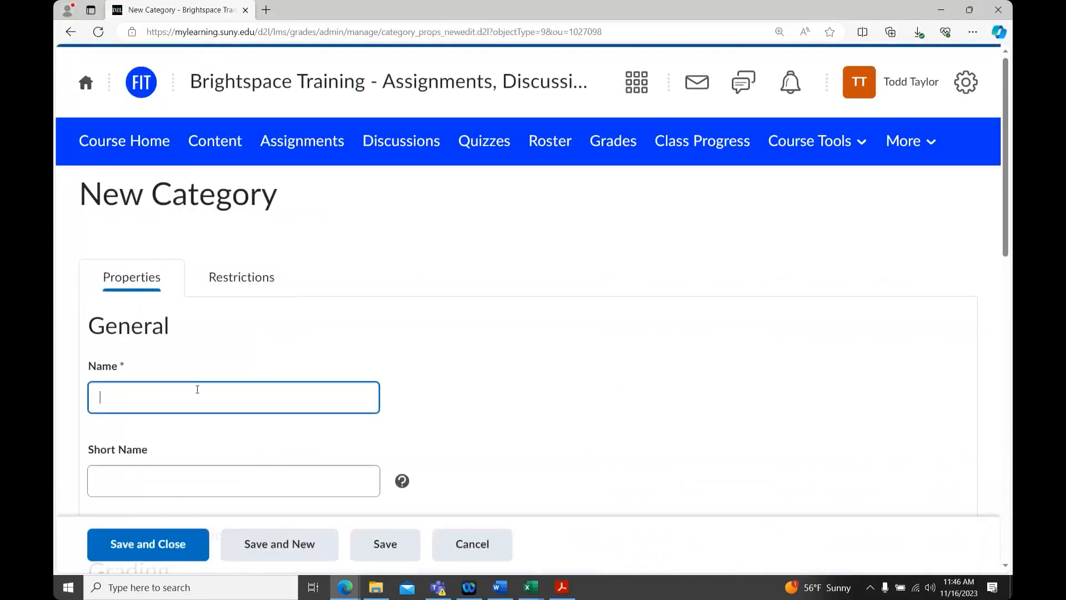
{"action": "type", "text": "Discus"}
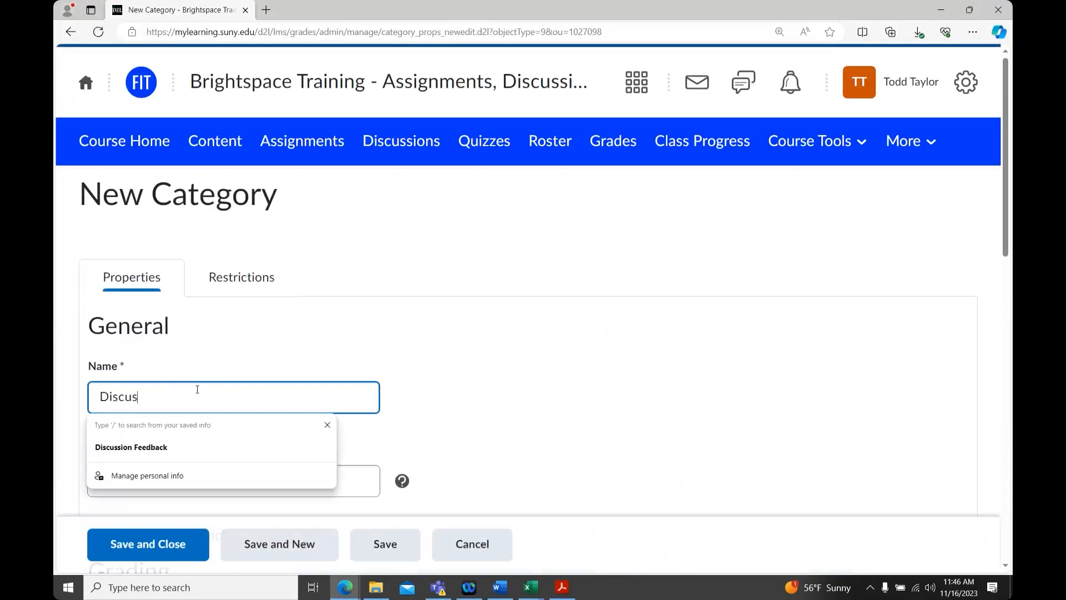
{"action": "type", "text": "sions"}
{"action": "scroll", "coordinate": [250, 411], "scroll_direction": "down", "scroll_amount": 3}
{"action": "left_click", "coordinate": [119, 475]}
{"action": "left_click_drag", "start_coordinate": [108, 484], "coordinate": [99, 484]}
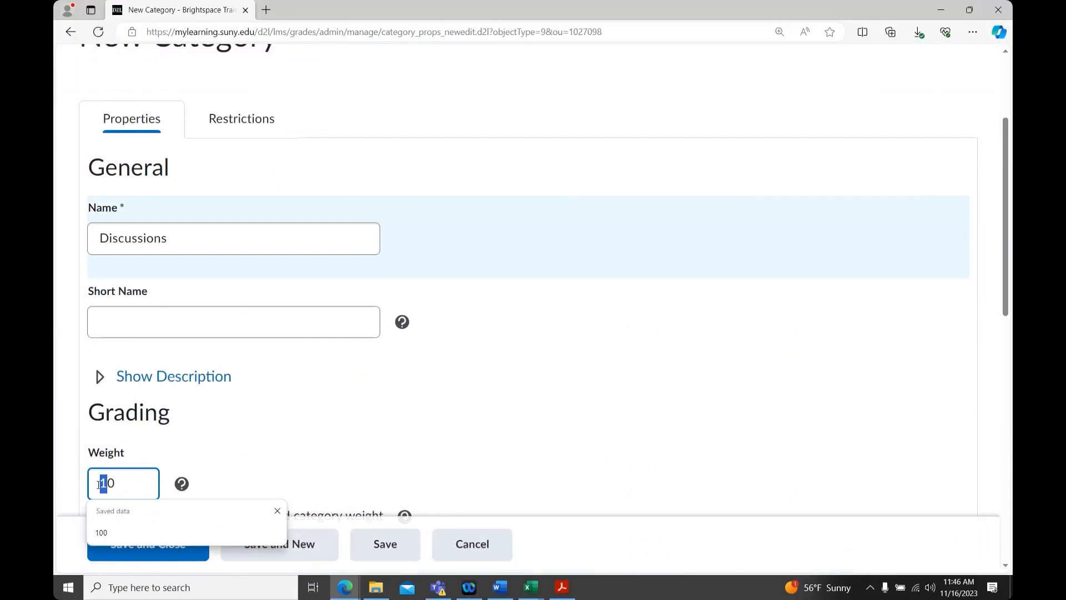
{"action": "type", "text": "3"}
Distribute the Discussions category's weight evenly across all items, then save it and start another new category.
{"action": "scroll", "coordinate": [99, 485], "scroll_direction": "down", "scroll_amount": 4}
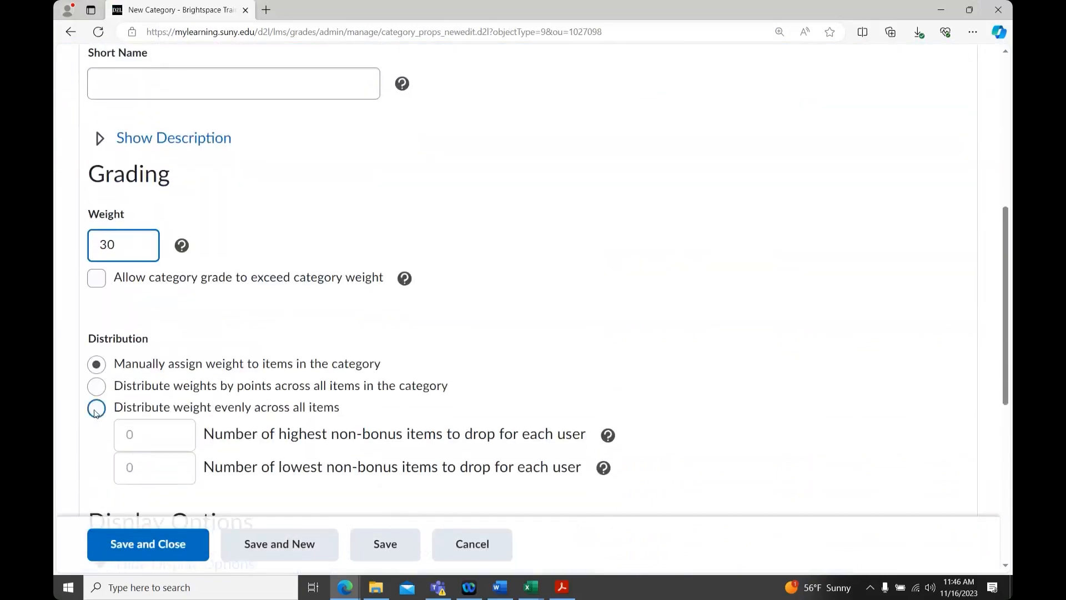
{"action": "left_click", "coordinate": [96, 409]}
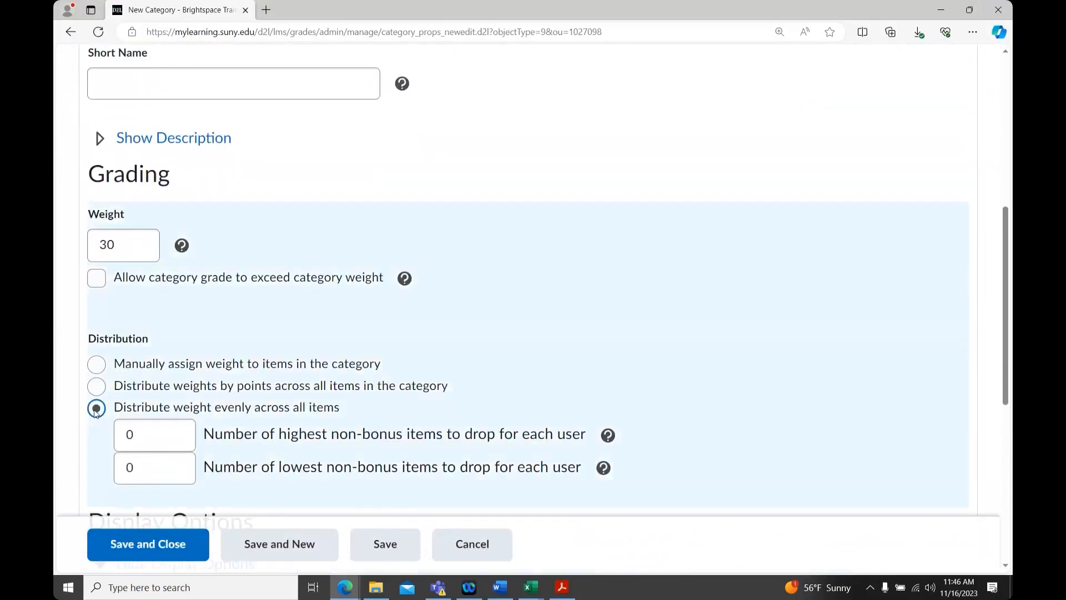
{"action": "scroll", "coordinate": [96, 412], "scroll_direction": "down", "scroll_amount": 1}
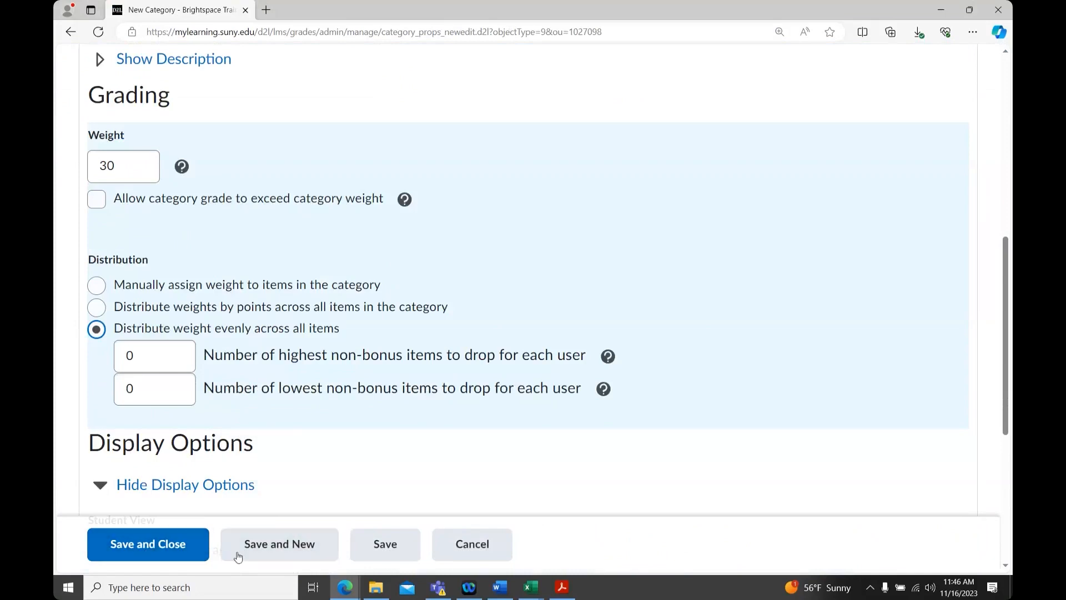
{"action": "left_click", "coordinate": [313, 542]}
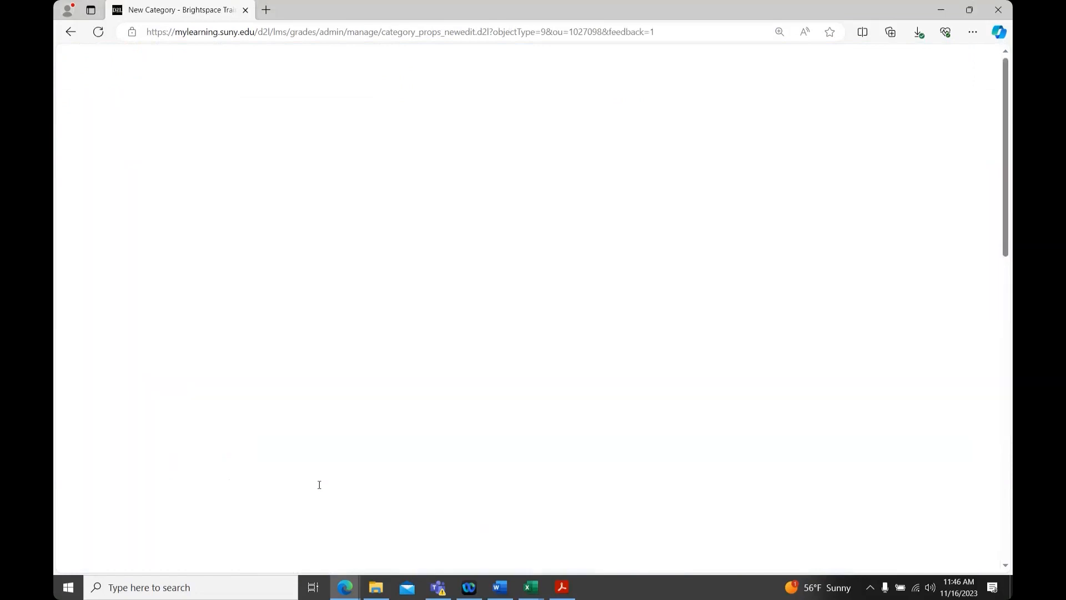
Name the new category Quizzes and set its weight to 30.
{"action": "type", "text": "Quizzes"}
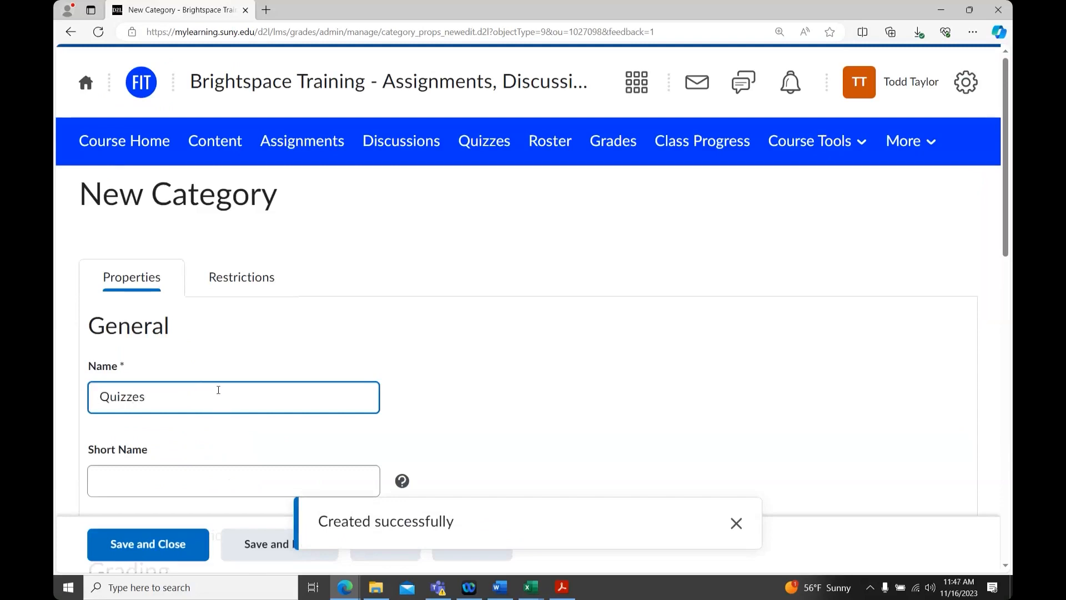
{"action": "scroll", "coordinate": [218, 390], "scroll_direction": "down", "scroll_amount": 4}
{"action": "left_click", "coordinate": [103, 403]}
{"action": "type", "text": "3"}
Distribute the Quizzes category's weight evenly across all items and save the category.
{"action": "scroll", "coordinate": [103, 388], "scroll_direction": "down", "scroll_amount": 5}
{"action": "left_click", "coordinate": [98, 251]}
{"action": "scroll", "coordinate": [394, 348], "scroll_direction": "down", "scroll_amount": 3}
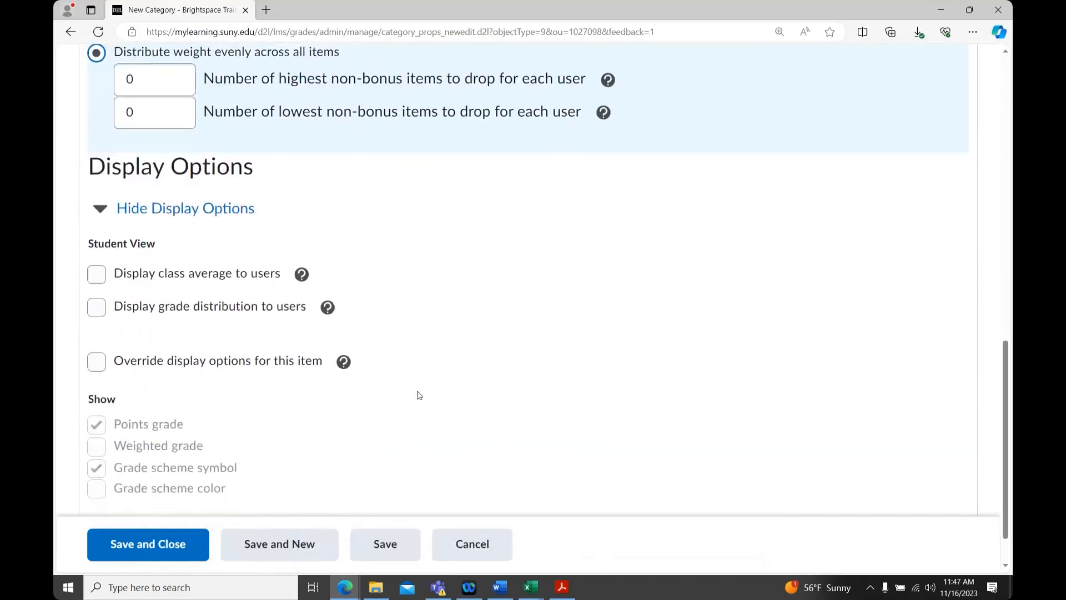
{"action": "left_click", "coordinate": [154, 536]}
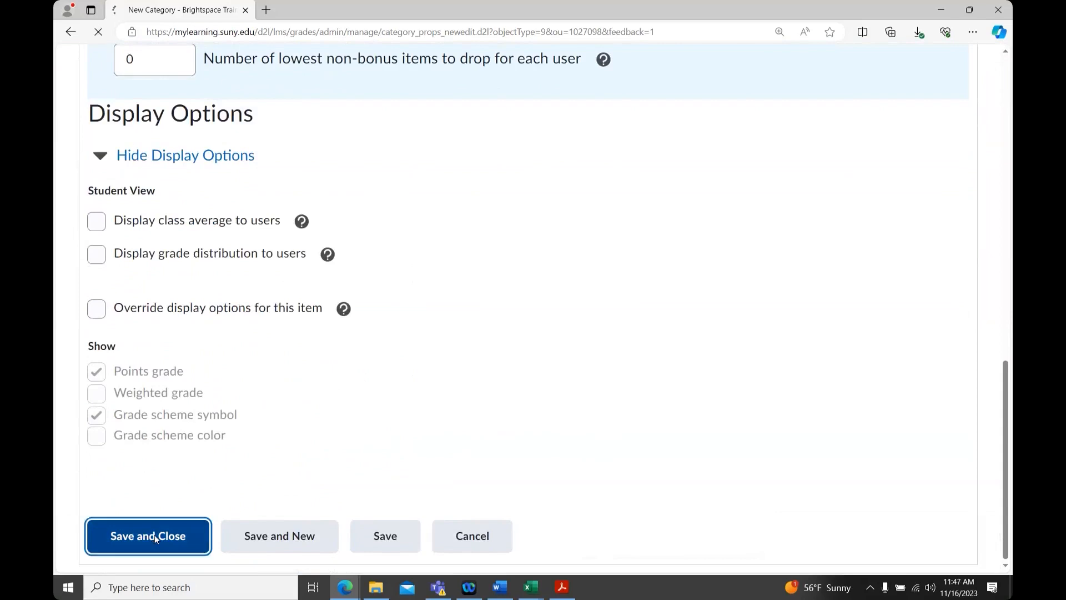
Check the weights of the categories and uncategorized items against the note about the Final Calculated Grade total.
{"action": "scroll", "coordinate": [225, 442], "scroll_direction": "down", "scroll_amount": 5}
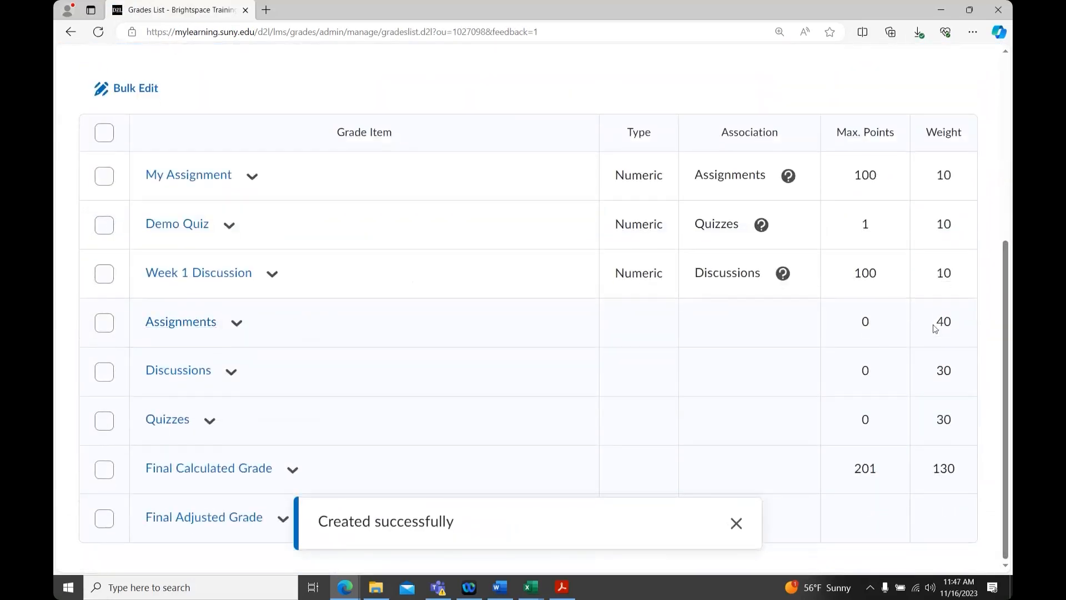
{"action": "double_click", "coordinate": [957, 323]}
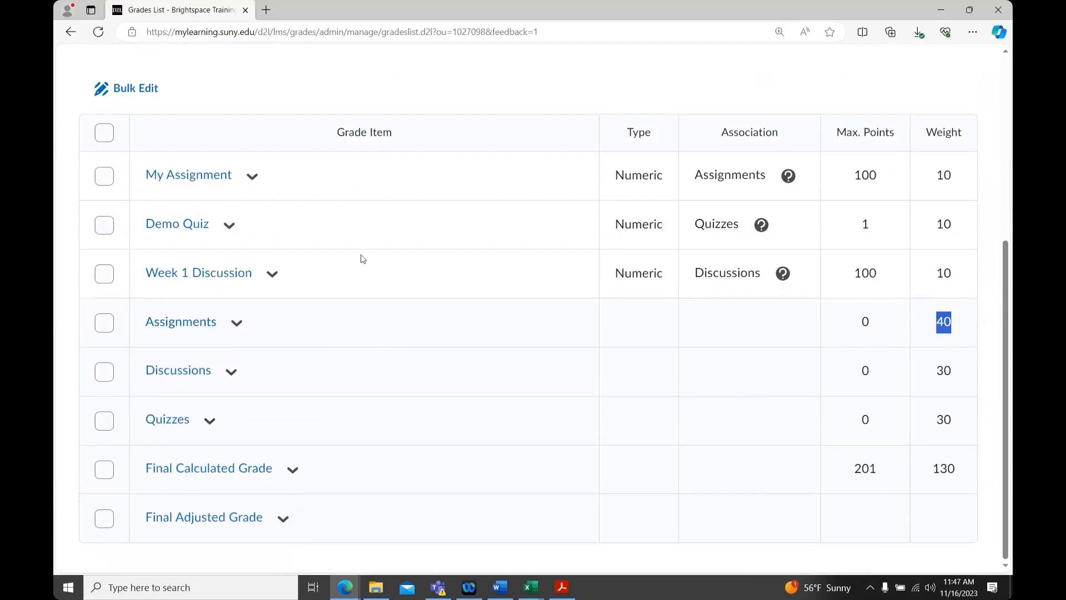
{"action": "scroll", "coordinate": [363, 259], "scroll_direction": "up", "scroll_amount": 3}
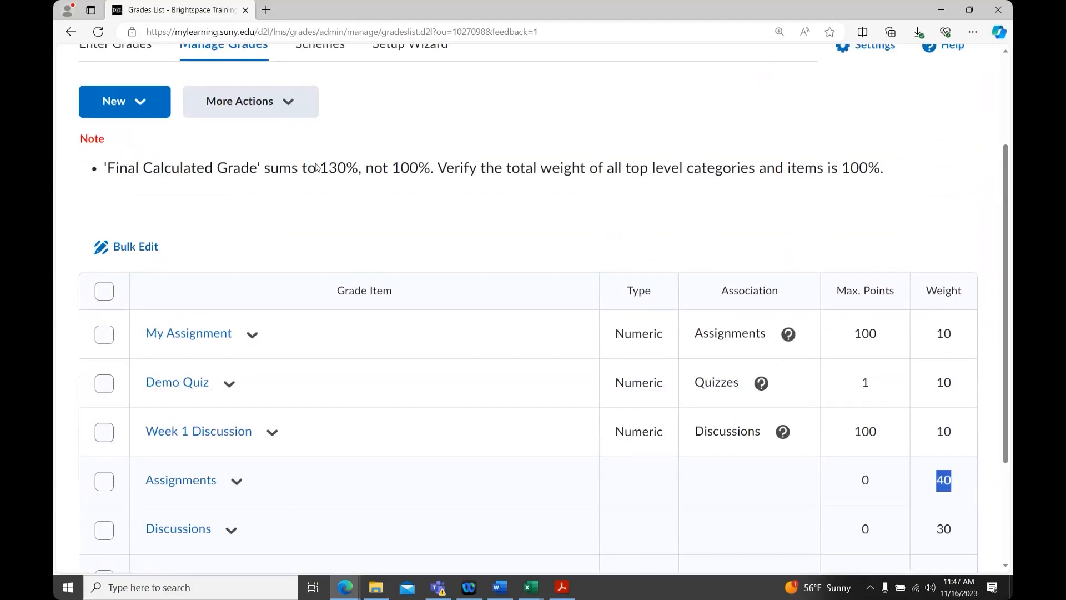
{"action": "left_click", "coordinate": [388, 251]}
{"action": "scroll", "coordinate": [185, 347], "scroll_direction": "down", "scroll_amount": 1}
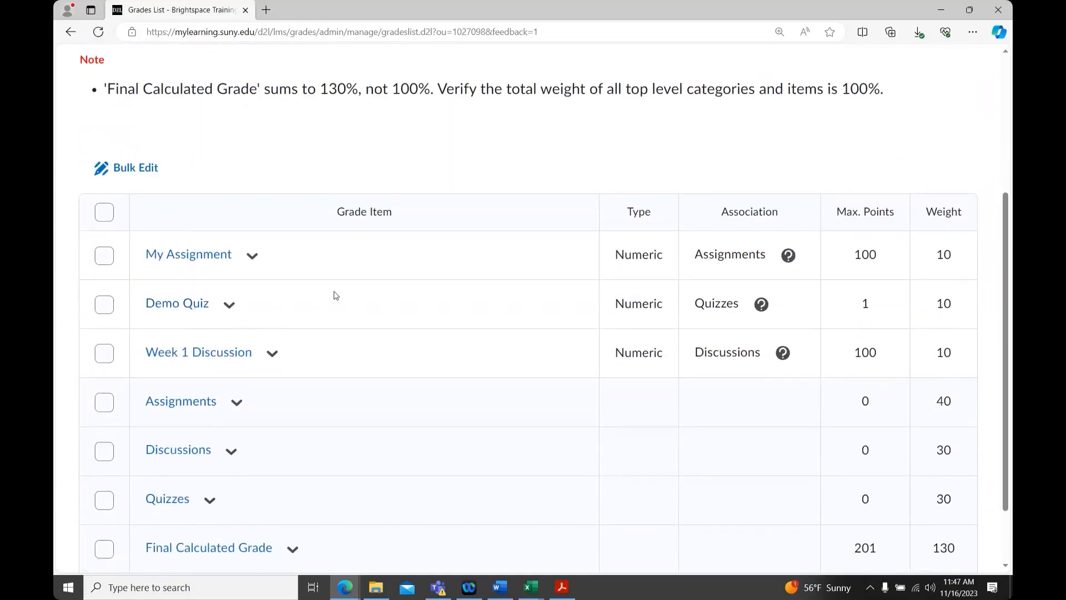
{"action": "scroll", "coordinate": [336, 295], "scroll_direction": "down", "scroll_amount": 1}
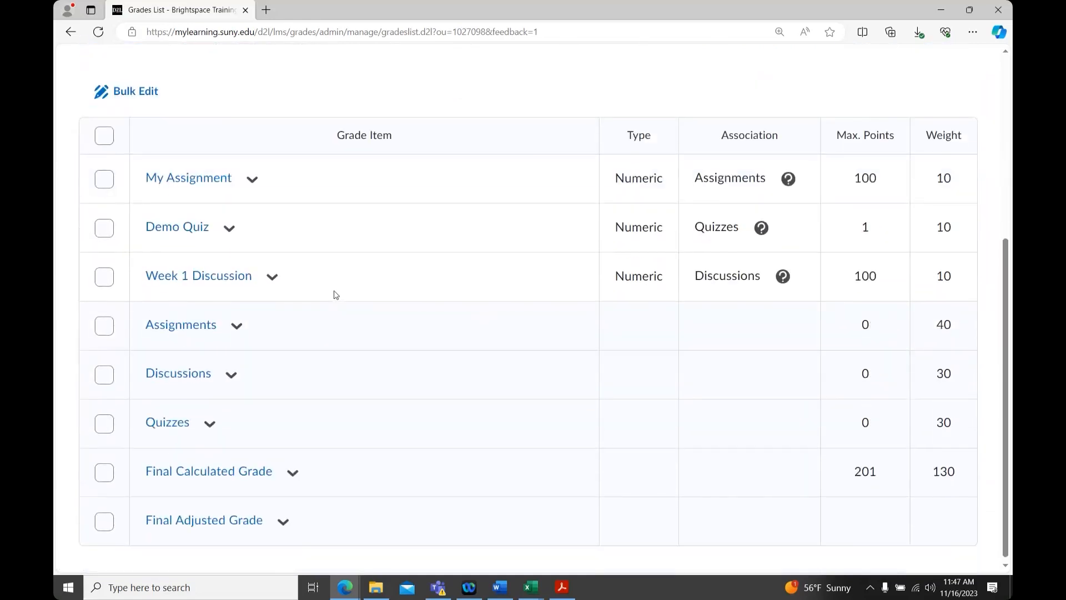
Edit the My Assignment grade item to place it in the Assignments category and save it.
{"action": "left_click", "coordinate": [254, 178]}
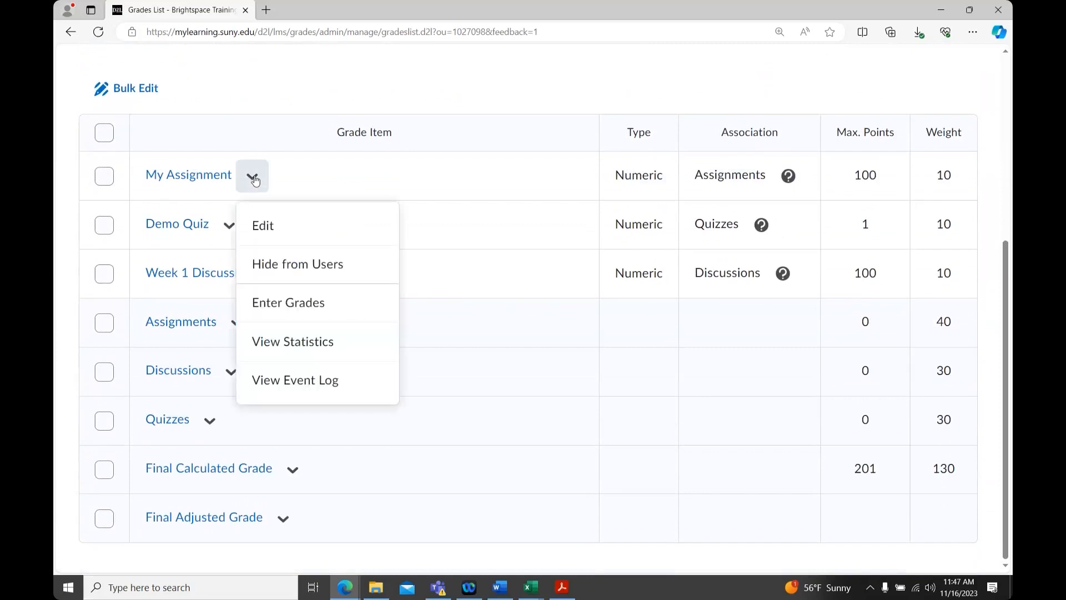
{"action": "left_click", "coordinate": [311, 234]}
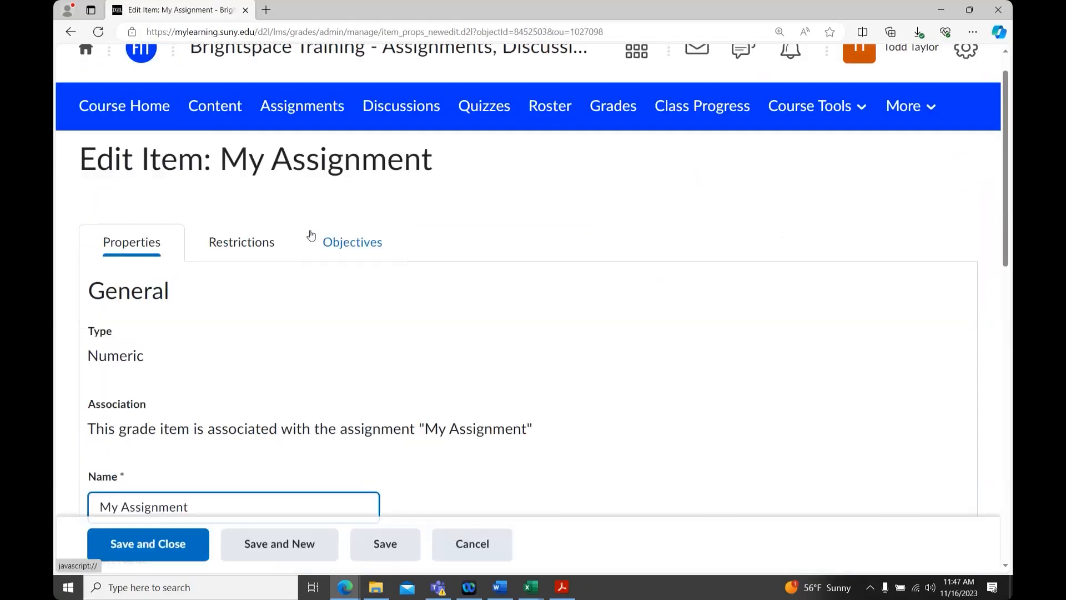
{"action": "scroll", "coordinate": [330, 250], "scroll_direction": "down", "scroll_amount": 4}
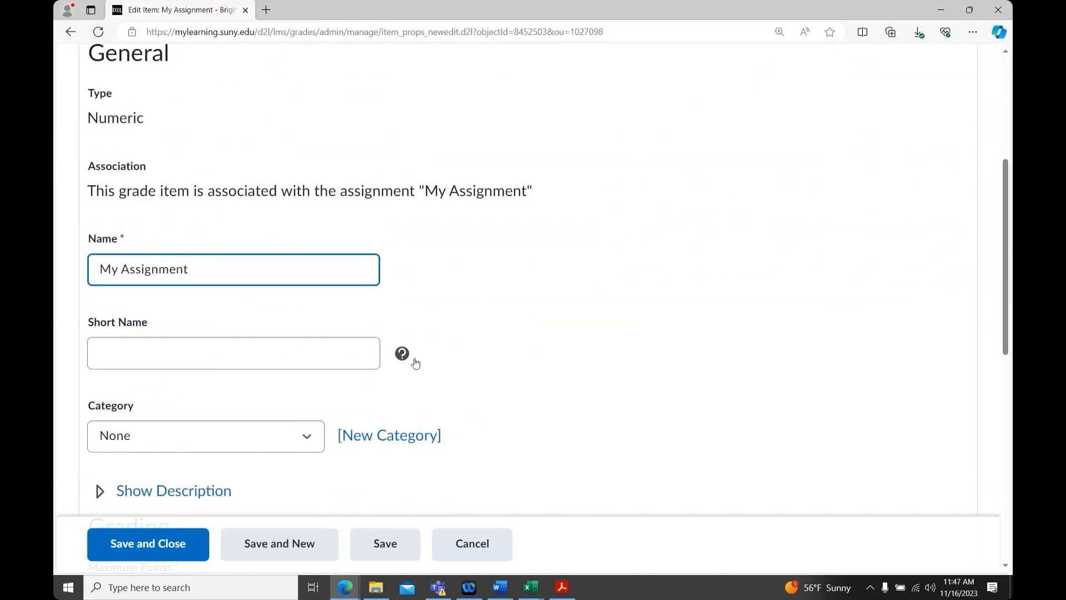
{"action": "left_click", "coordinate": [307, 435]}
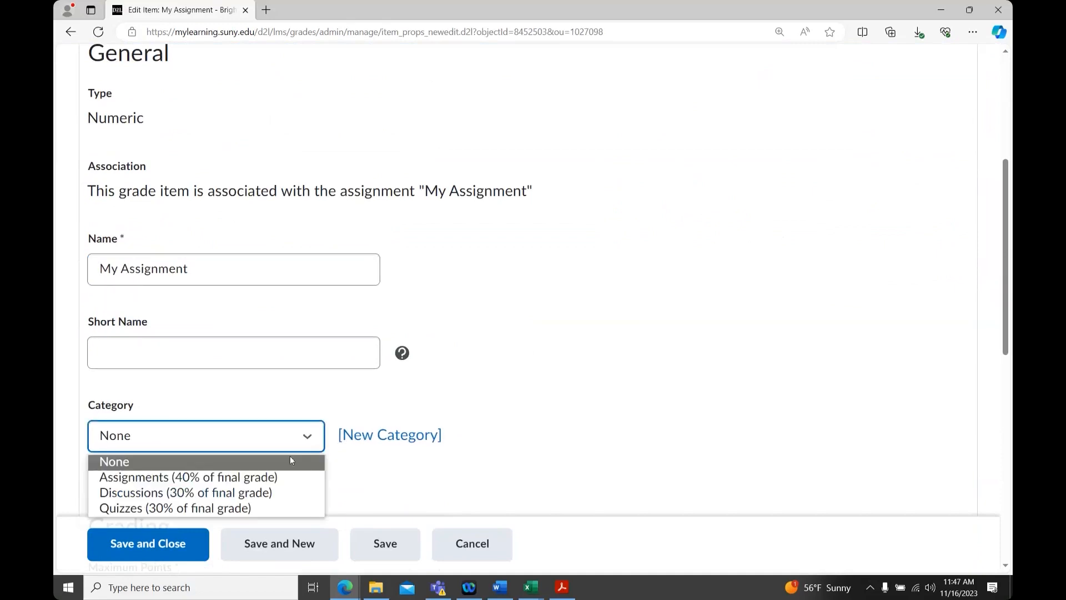
{"action": "left_click", "coordinate": [288, 478]}
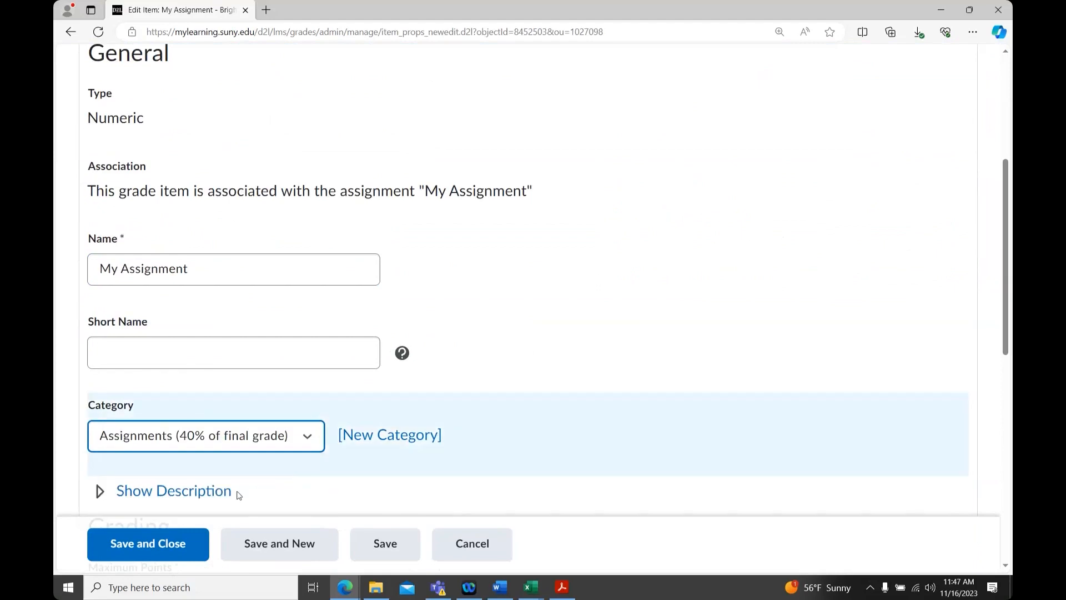
{"action": "left_click", "coordinate": [178, 550]}
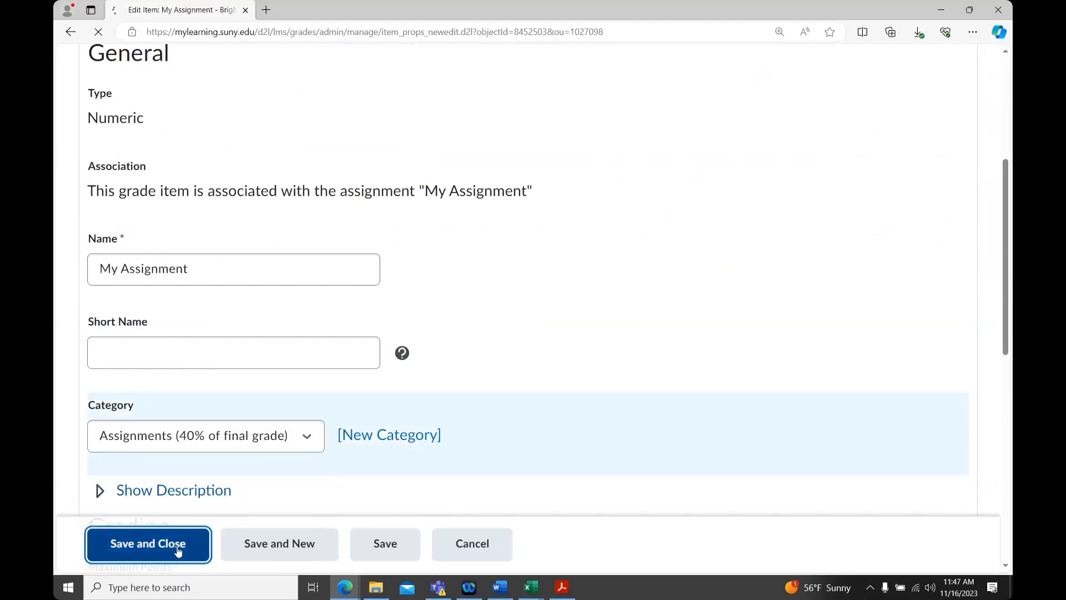
Compare the weight of My Assignment within its category with the weight of the Assignments category itself.
{"action": "scroll", "coordinate": [281, 383], "scroll_direction": "down", "scroll_amount": 4}
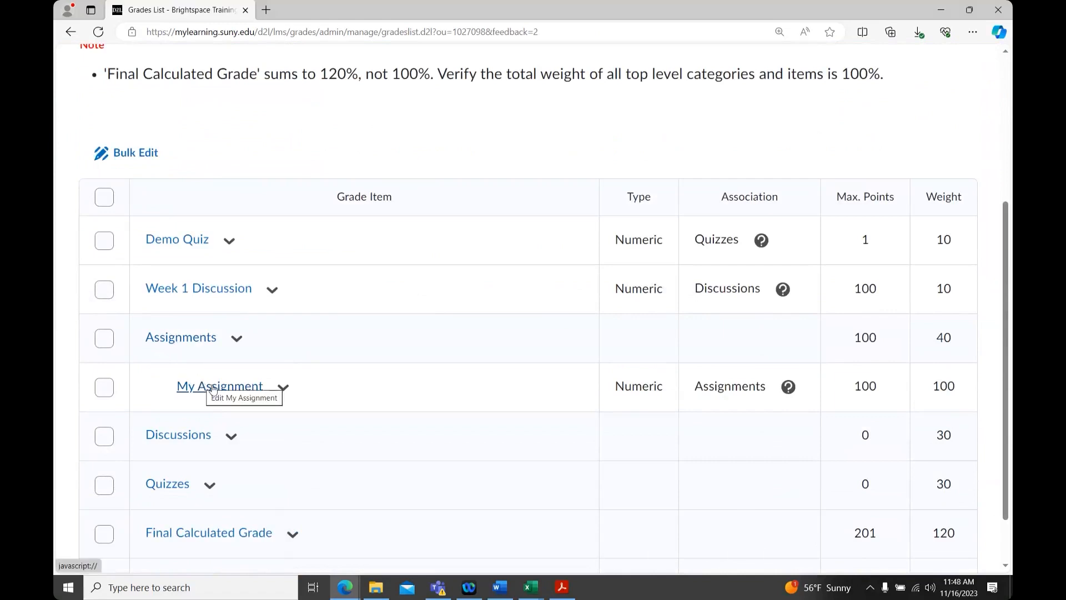
{"action": "left_click_drag", "start_coordinate": [955, 391], "coordinate": [935, 390]}
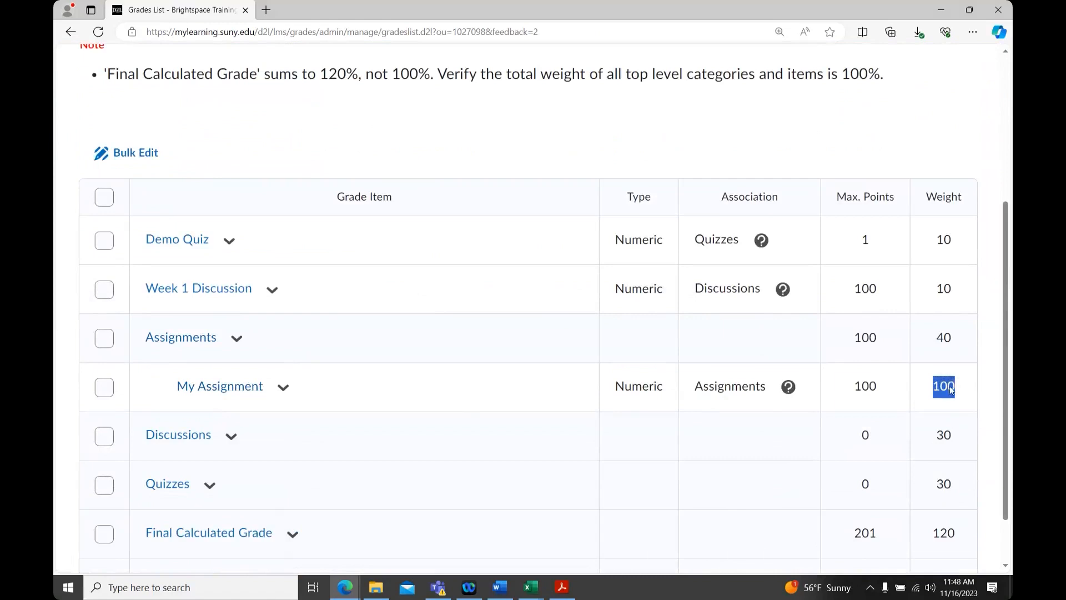
{"action": "left_click_drag", "start_coordinate": [951, 338], "coordinate": [936, 339]}
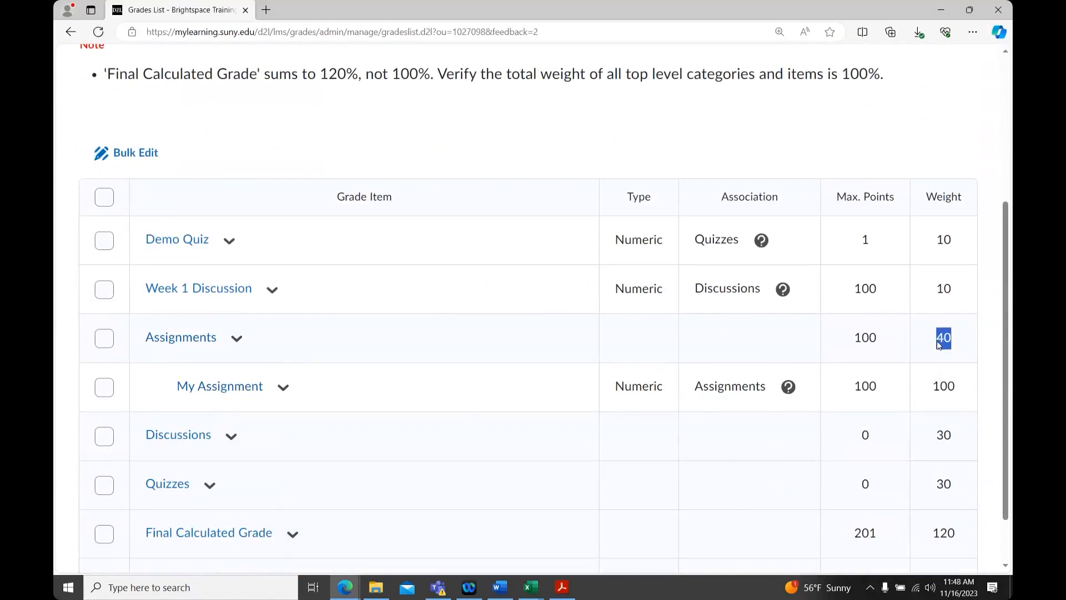
{"action": "left_click_drag", "start_coordinate": [960, 390], "coordinate": [945, 390]}
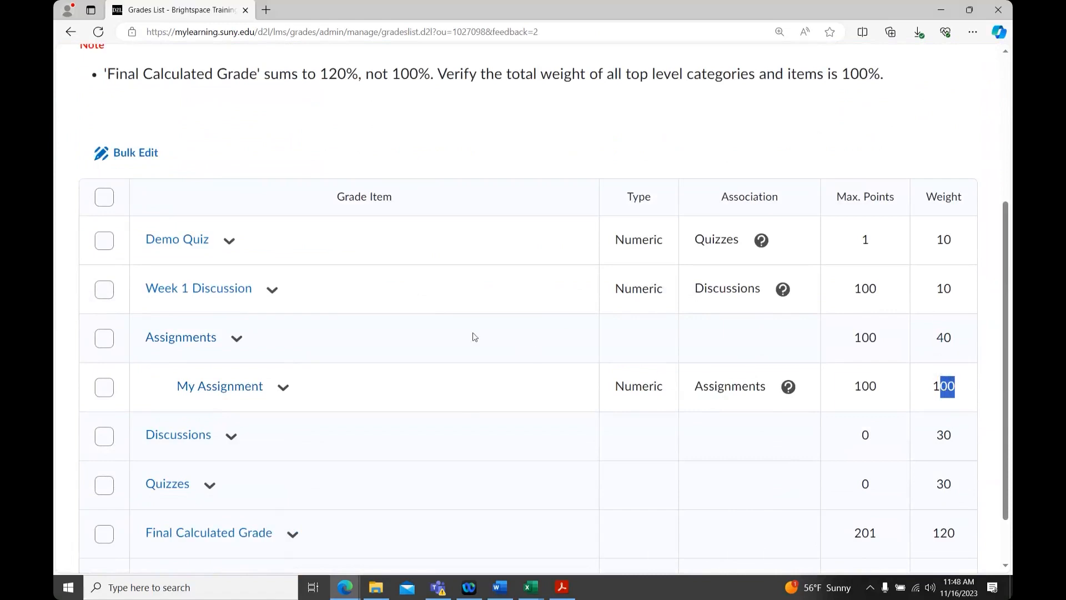
Edit the Week 1 Discussion grade item to place it in the Discussions category and save it.
{"action": "left_click", "coordinate": [278, 287]}
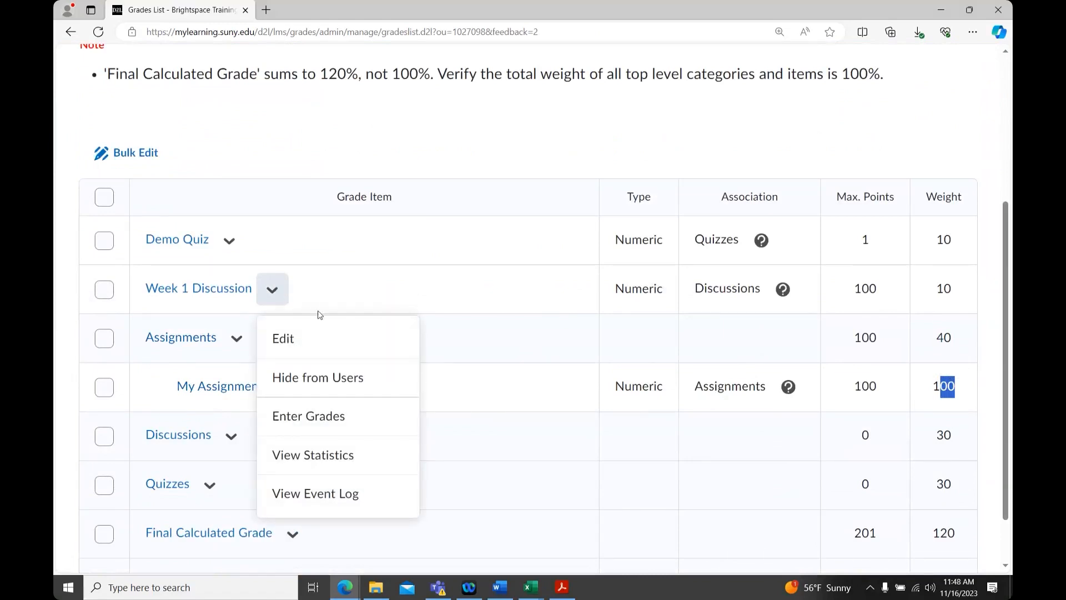
{"action": "left_click", "coordinate": [327, 340]}
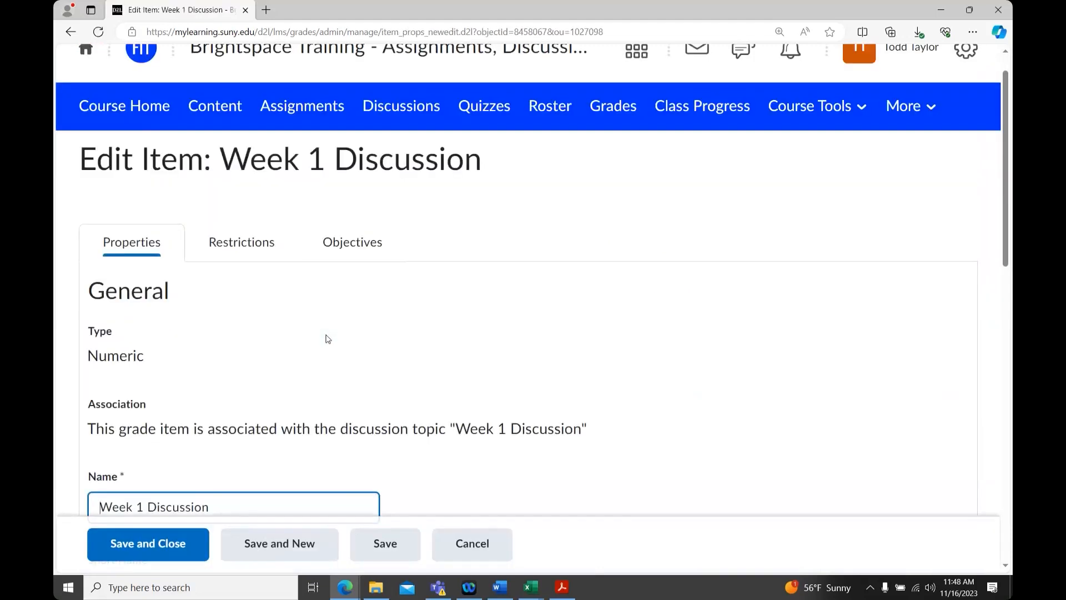
{"action": "scroll", "coordinate": [488, 324], "scroll_direction": "down", "scroll_amount": 5}
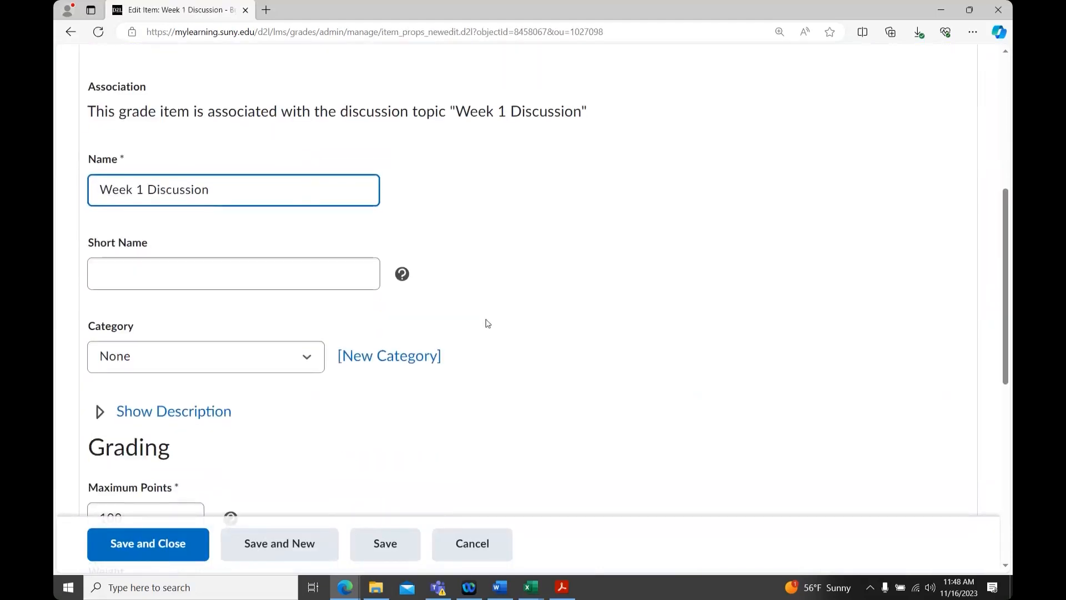
{"action": "scroll", "coordinate": [488, 323], "scroll_direction": "down", "scroll_amount": 1}
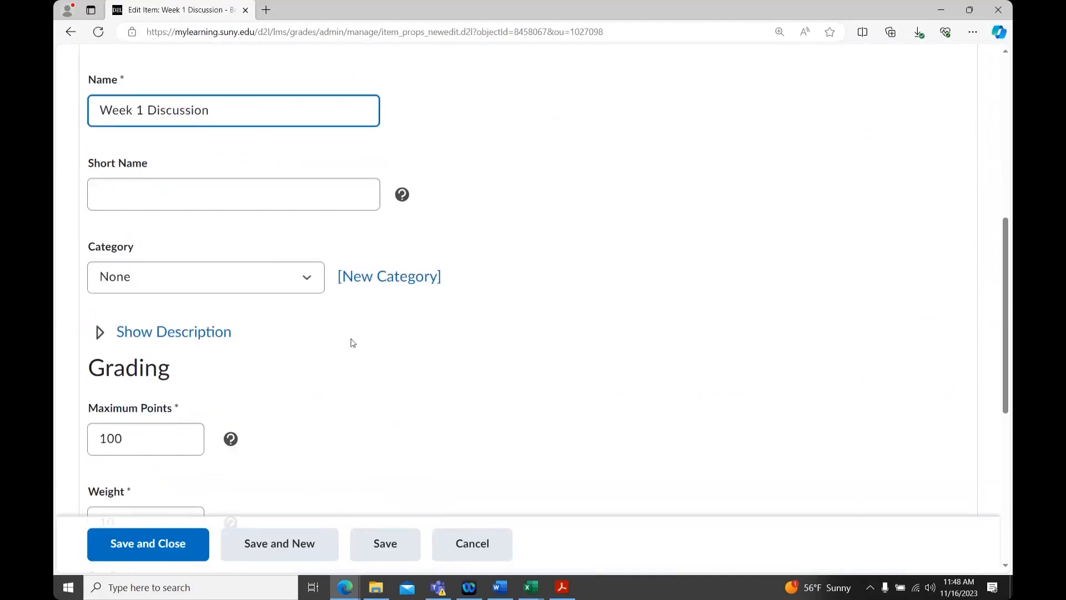
{"action": "left_click", "coordinate": [309, 277]}
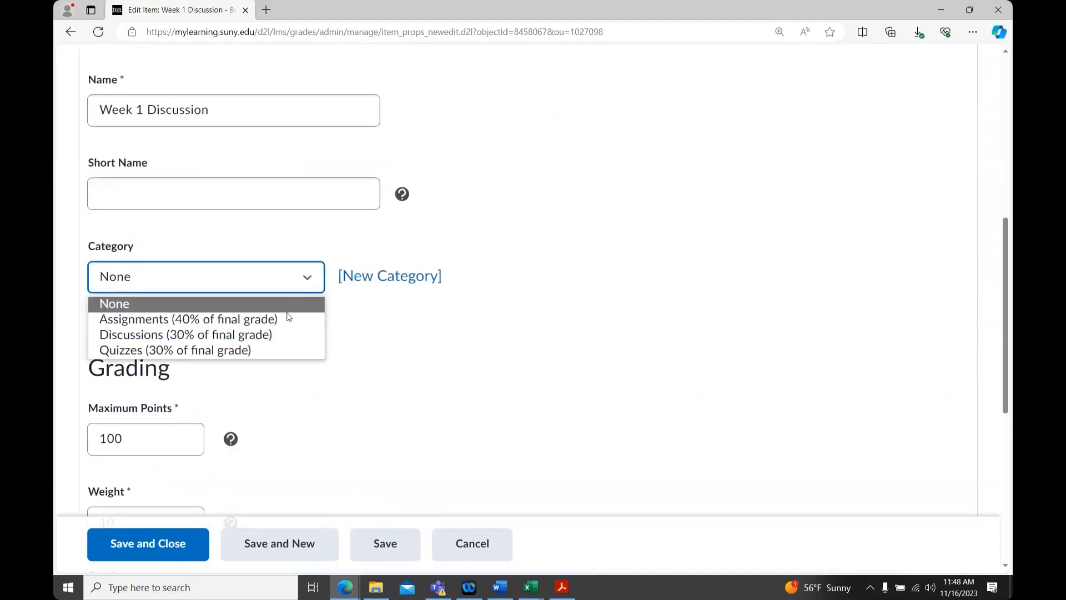
{"action": "left_click", "coordinate": [285, 335]}
{"action": "scroll", "coordinate": [307, 355], "scroll_direction": "down", "scroll_amount": 1}
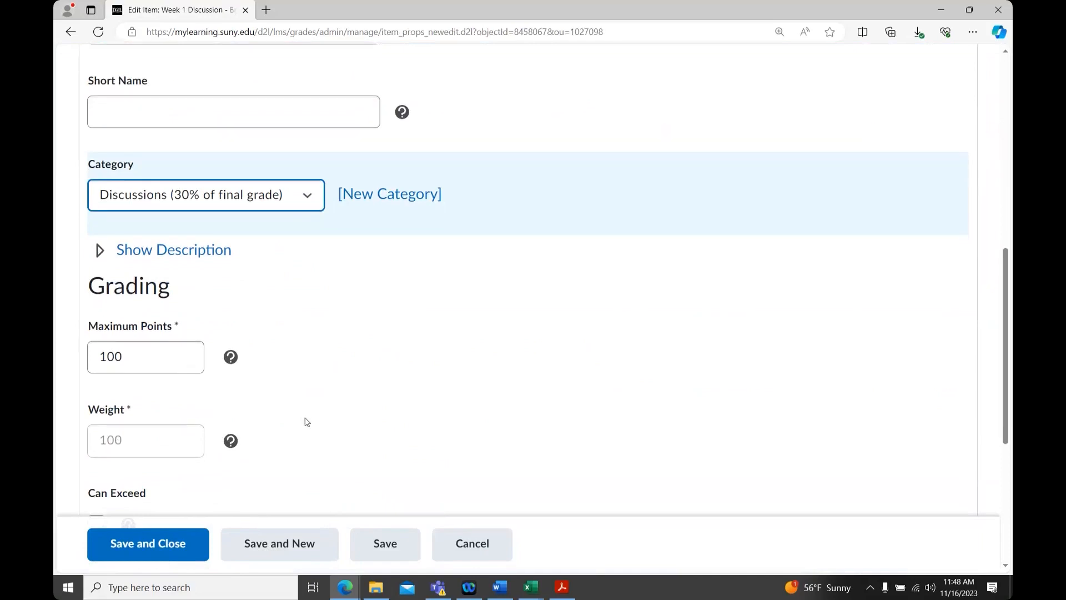
{"action": "scroll", "coordinate": [305, 422], "scroll_direction": "down", "scroll_amount": 1}
{"action": "left_click", "coordinate": [153, 545]}
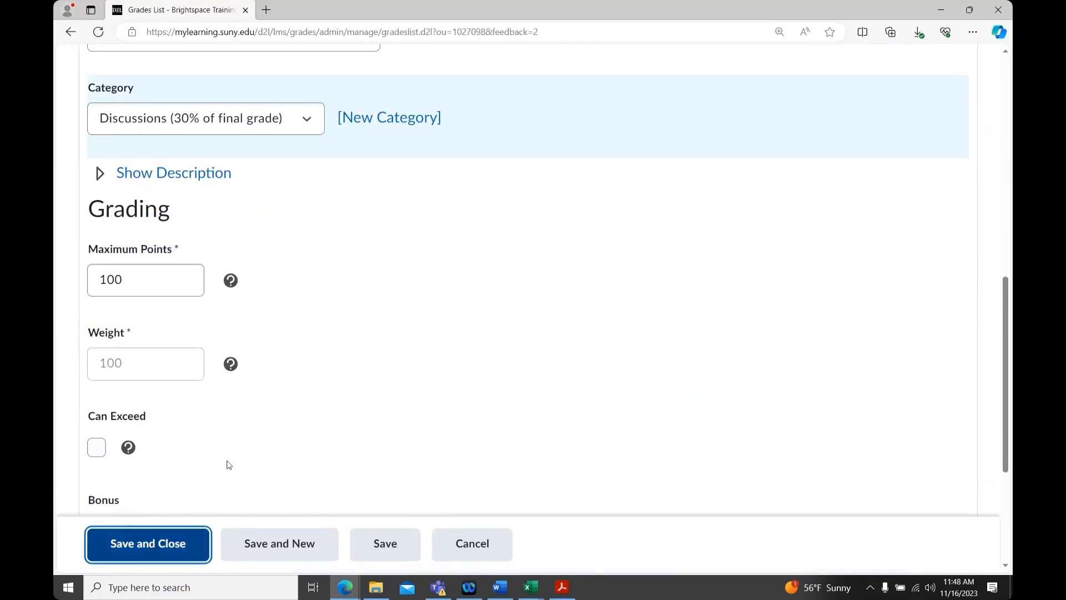
{"action": "scroll", "coordinate": [406, 384], "scroll_direction": "down", "scroll_amount": 4}
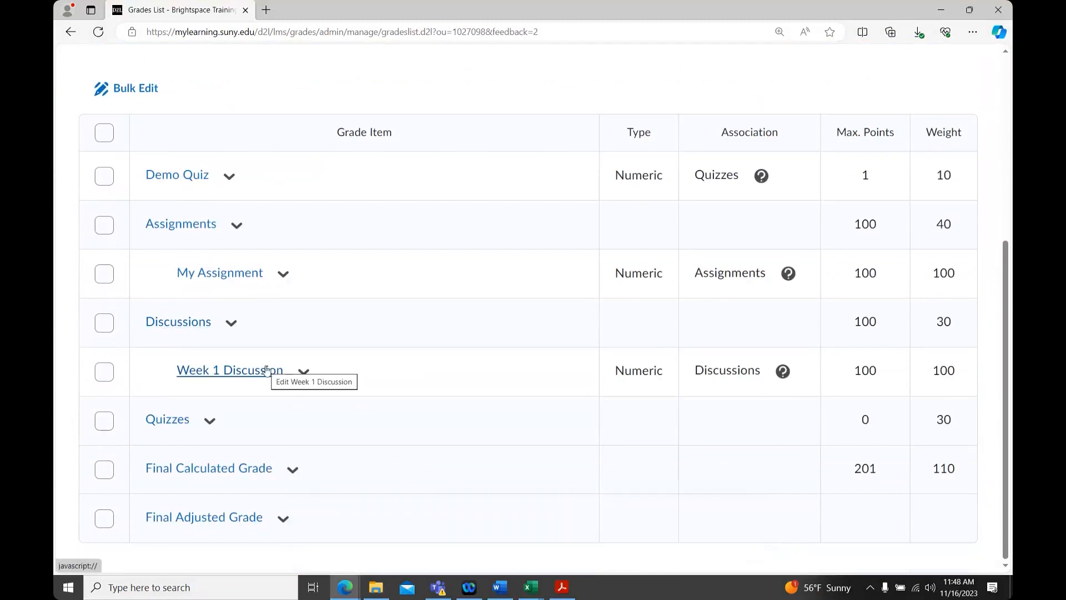
Edit the Demo Quiz grade item to place it in the Quizzes category and save it.
{"action": "left_click", "coordinate": [229, 180]}
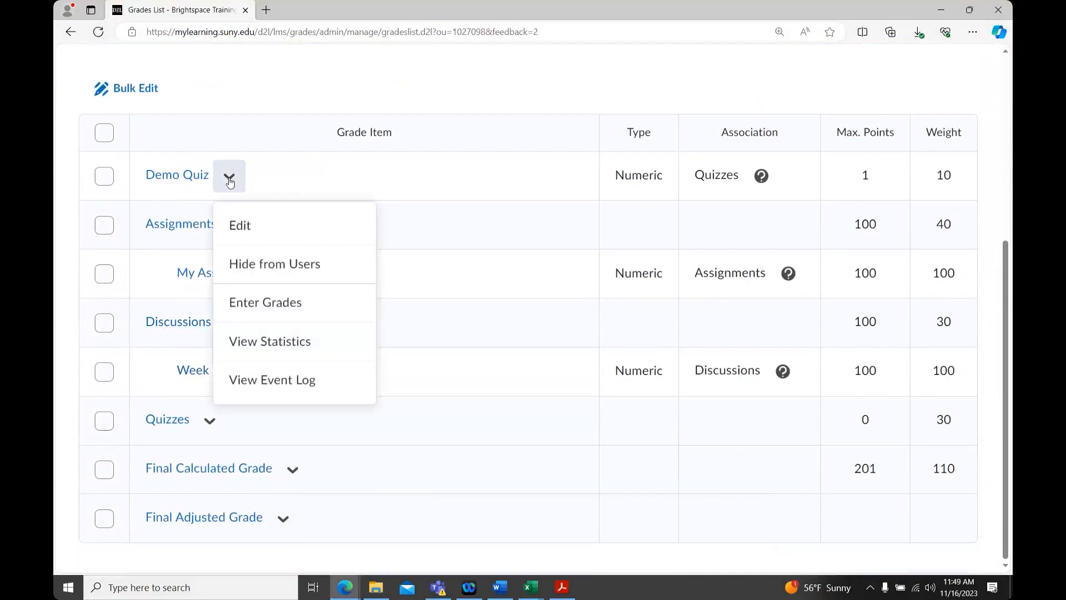
{"action": "left_click", "coordinate": [294, 229]}
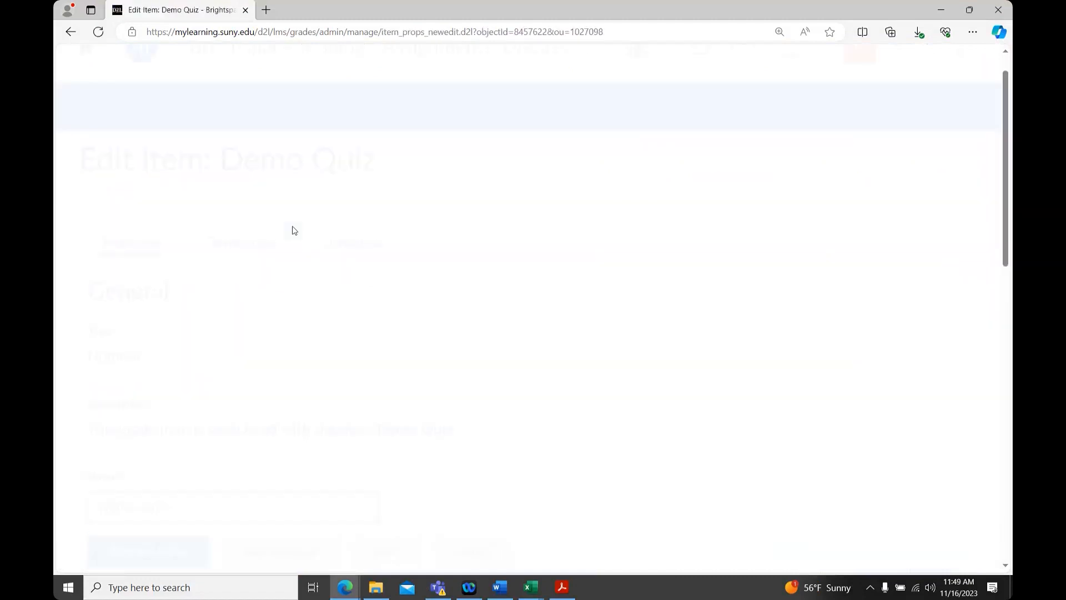
{"action": "scroll", "coordinate": [421, 310], "scroll_direction": "down", "scroll_amount": 4}
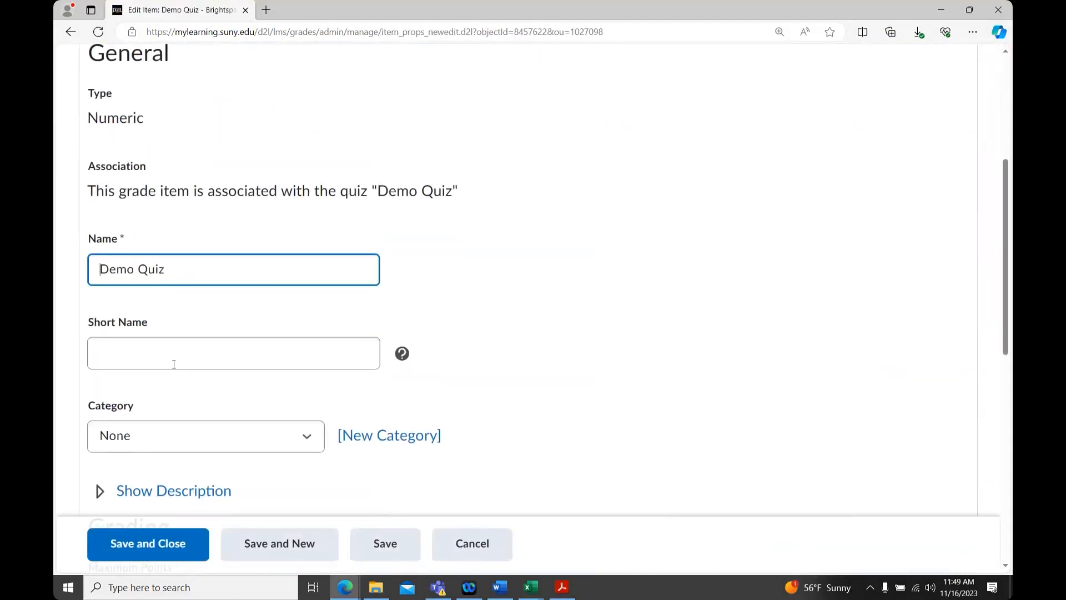
{"action": "left_click", "coordinate": [304, 442]}
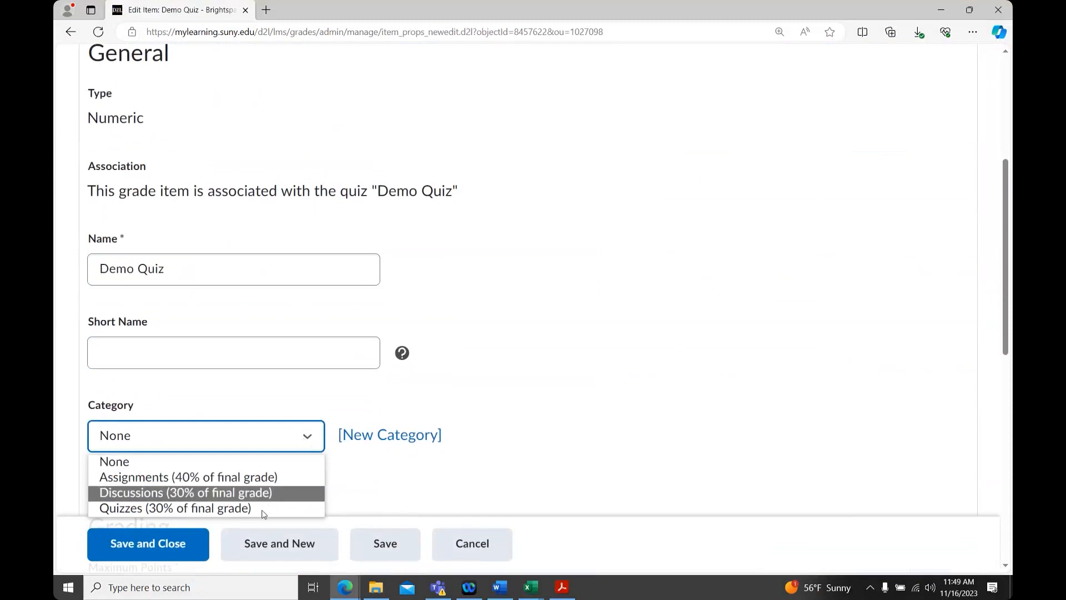
{"action": "left_click", "coordinate": [263, 510]}
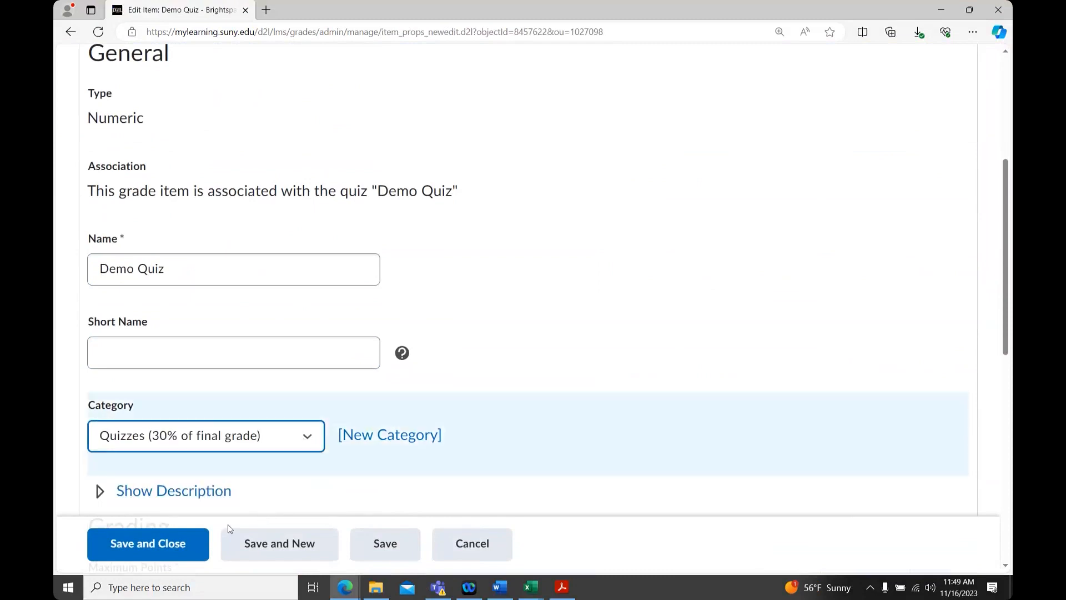
{"action": "left_click", "coordinate": [142, 555]}
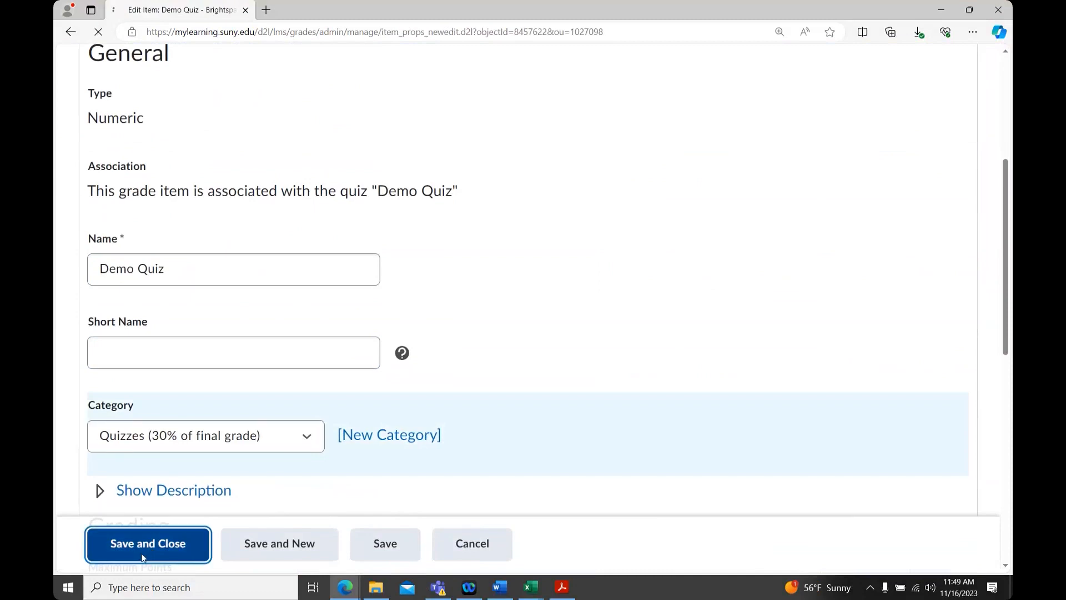
{"action": "scroll", "coordinate": [328, 413], "scroll_direction": "down", "scroll_amount": 4}
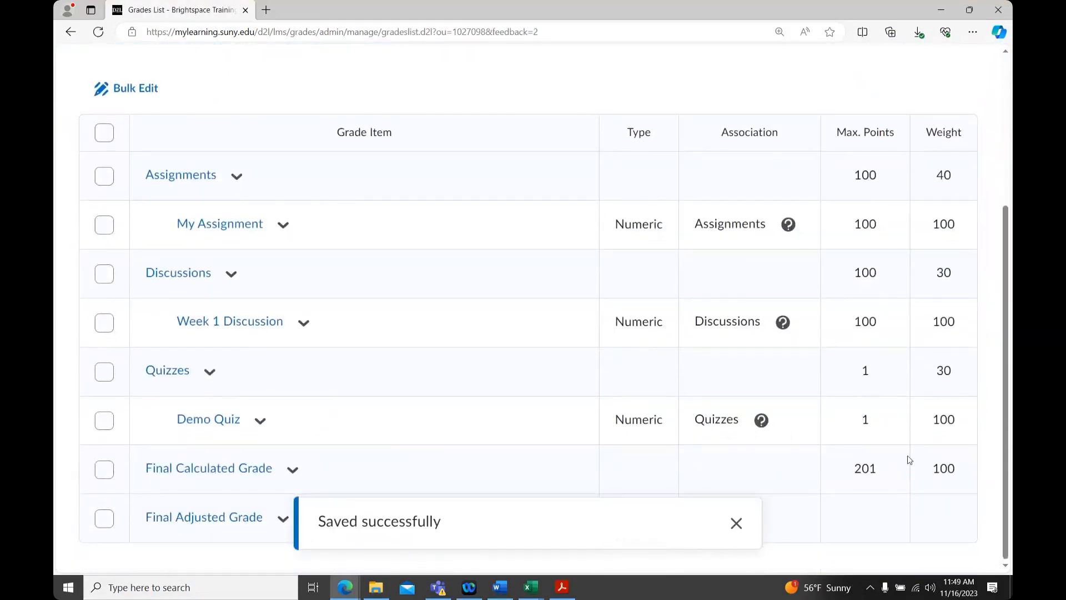
Check the Final Calculated Grade weight, the Demo Quiz maximum points and the Quizzes category weight.
{"action": "left_click_drag", "start_coordinate": [930, 469], "coordinate": [963, 469]}
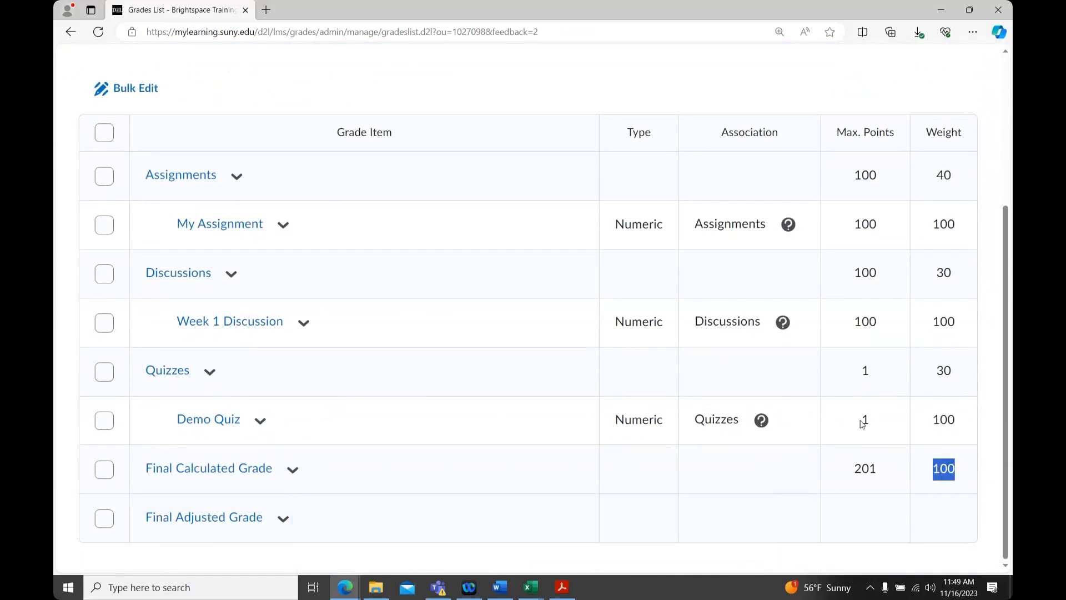
{"action": "left_click_drag", "start_coordinate": [861, 425], "coordinate": [874, 425]}
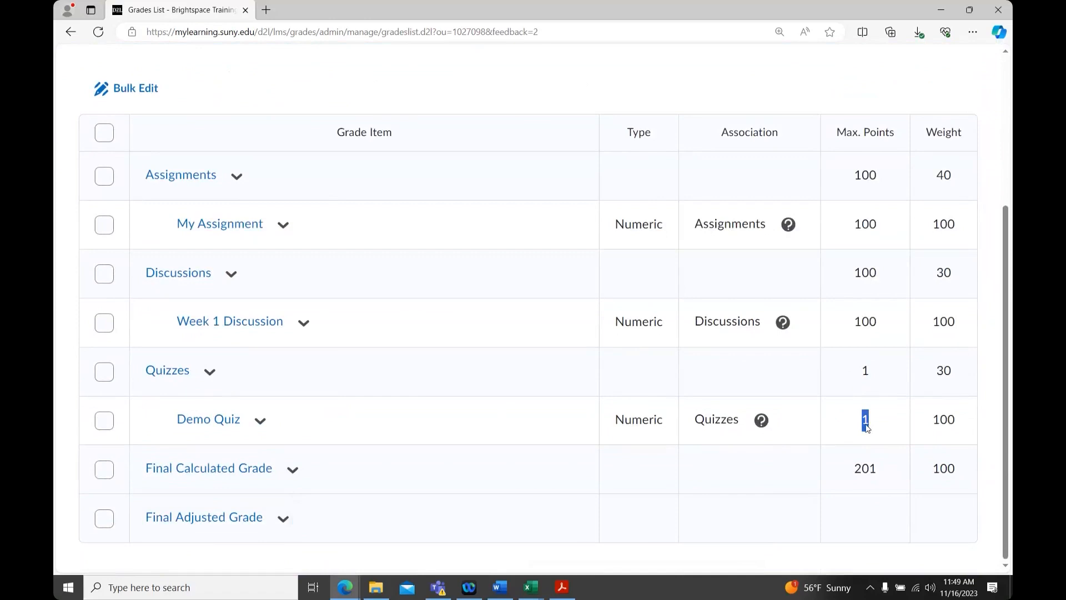
{"action": "left_click_drag", "start_coordinate": [933, 372], "coordinate": [963, 378]}
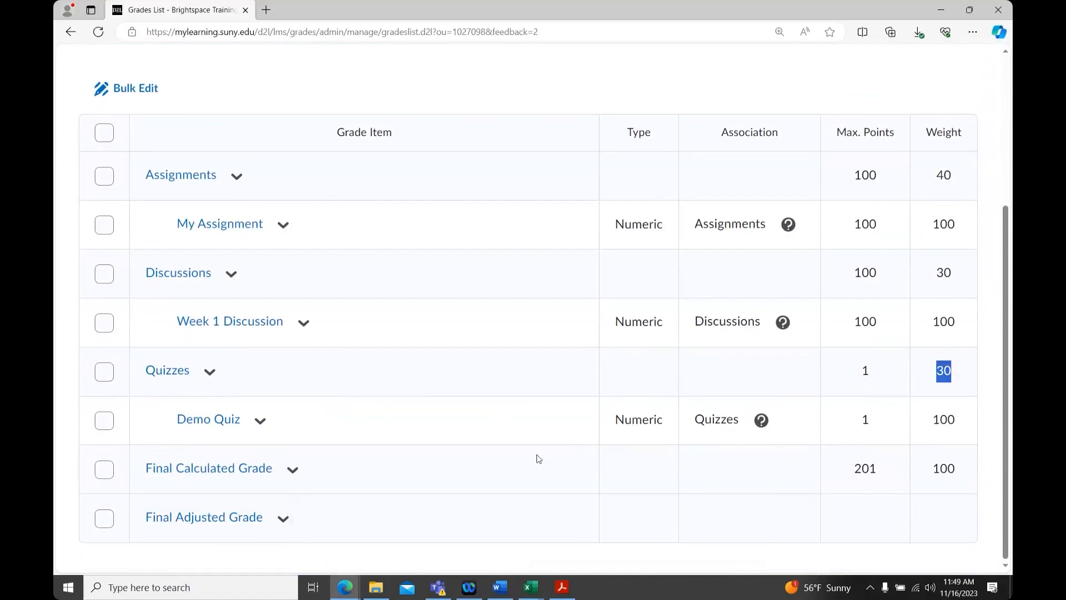
Set the Demo Quiz grade item's maximum points to 100 and save, accepting the change for already graded items.
{"action": "left_click", "coordinate": [259, 420]}
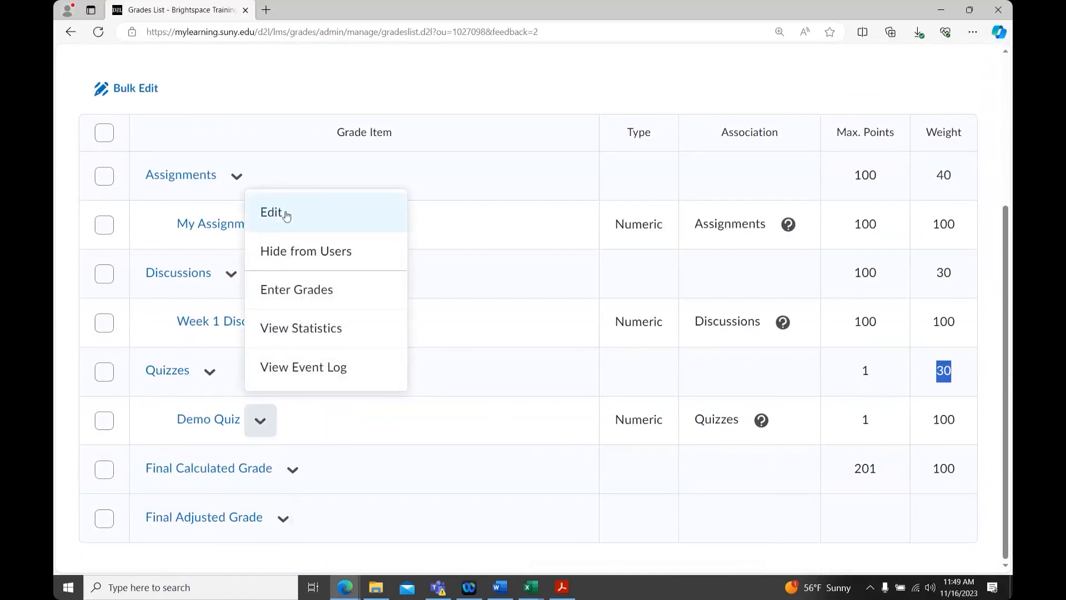
{"action": "left_click", "coordinate": [286, 215]}
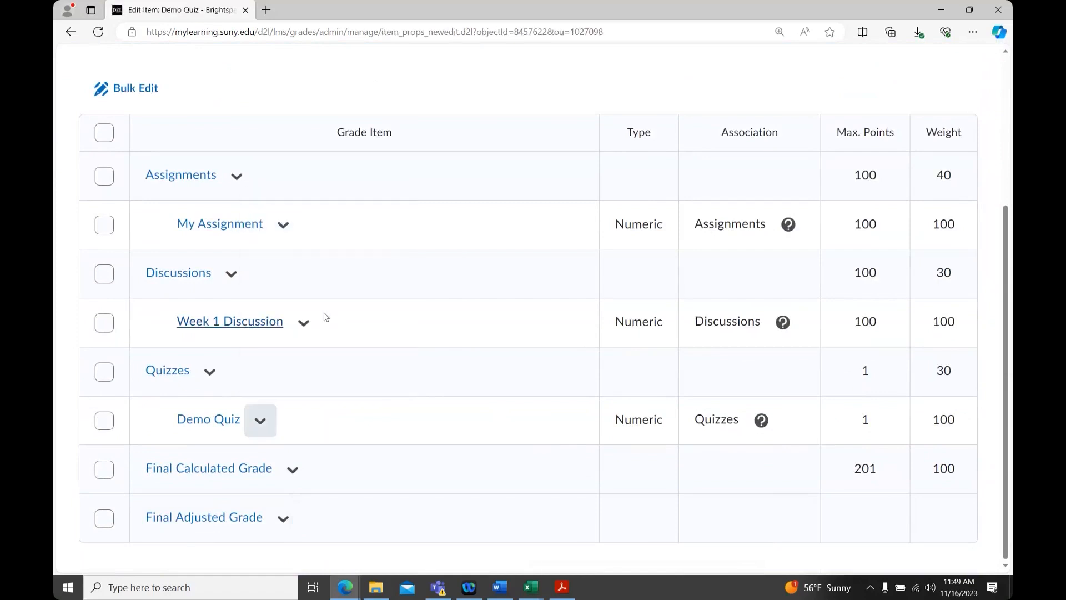
{"action": "scroll", "coordinate": [155, 392], "scroll_direction": "down", "scroll_amount": 4}
{"action": "scroll", "coordinate": [154, 393], "scroll_direction": "down", "scroll_amount": 3}
{"action": "left_click", "coordinate": [127, 431]}
{"action": "type", "text": "1"}
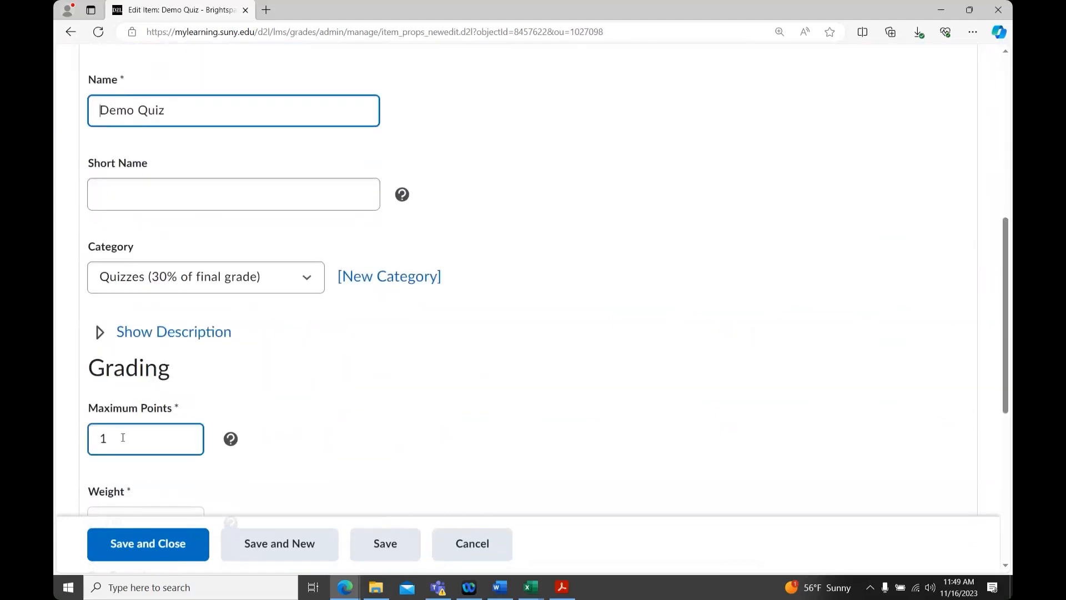
{"action": "type", "text": "00"}
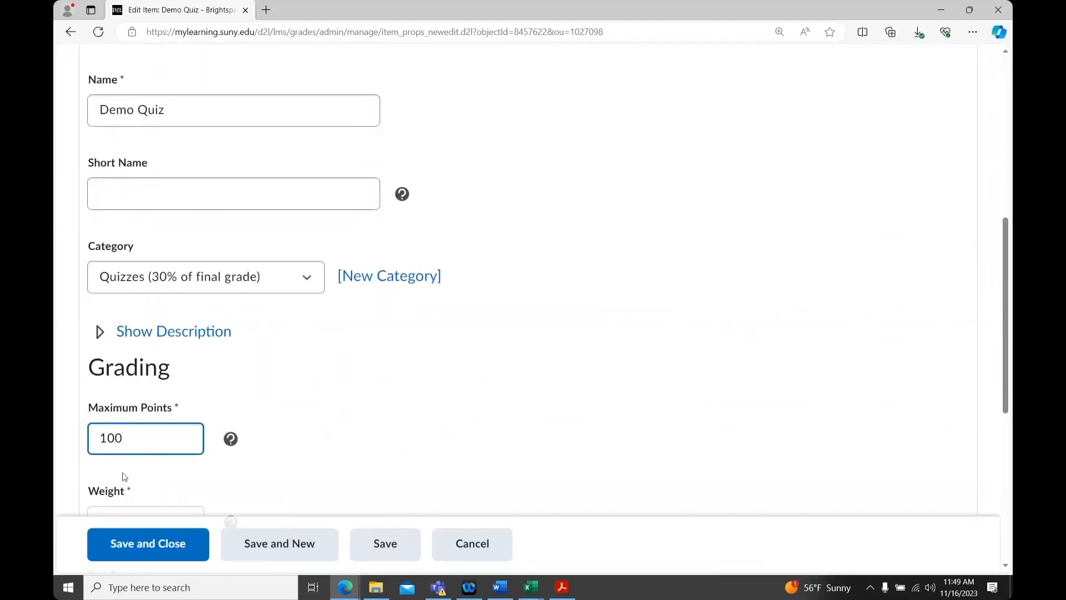
{"action": "left_click", "coordinate": [125, 536]}
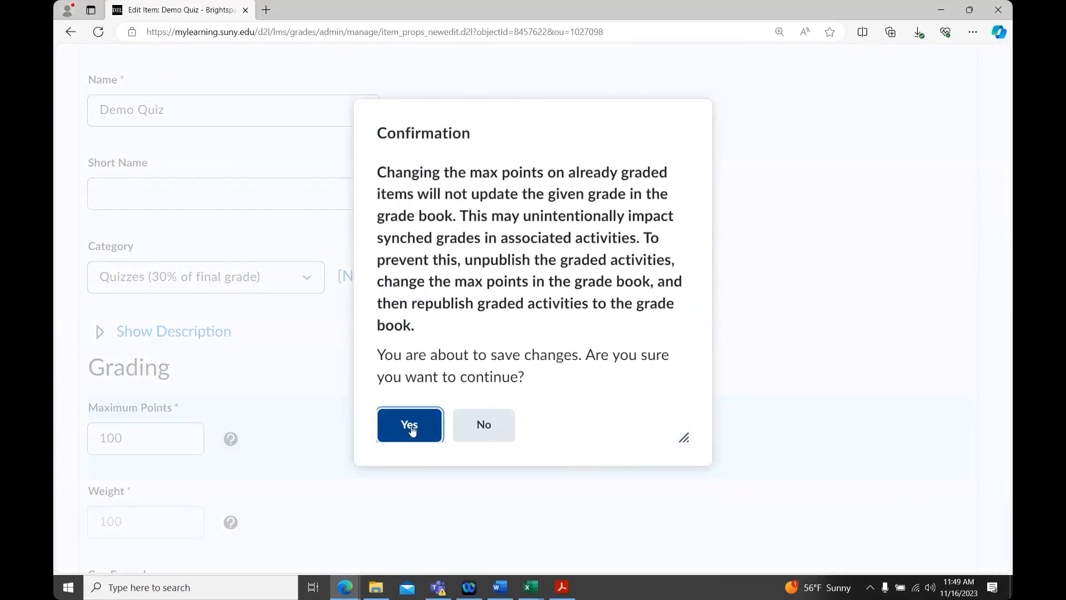
{"action": "left_click", "coordinate": [410, 427]}
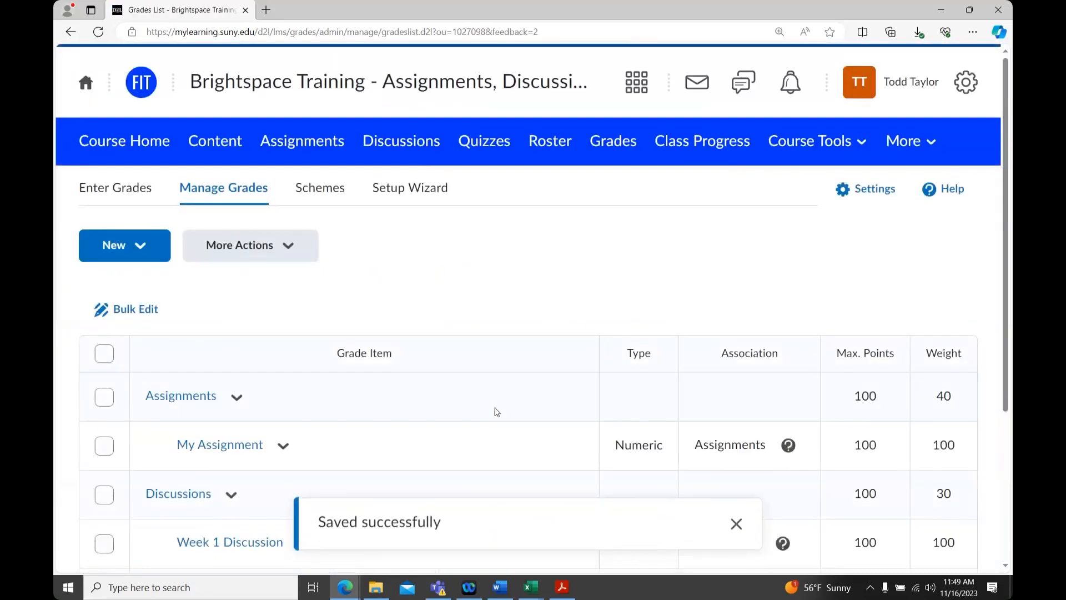
{"action": "scroll", "coordinate": [497, 412], "scroll_direction": "down", "scroll_amount": 4}
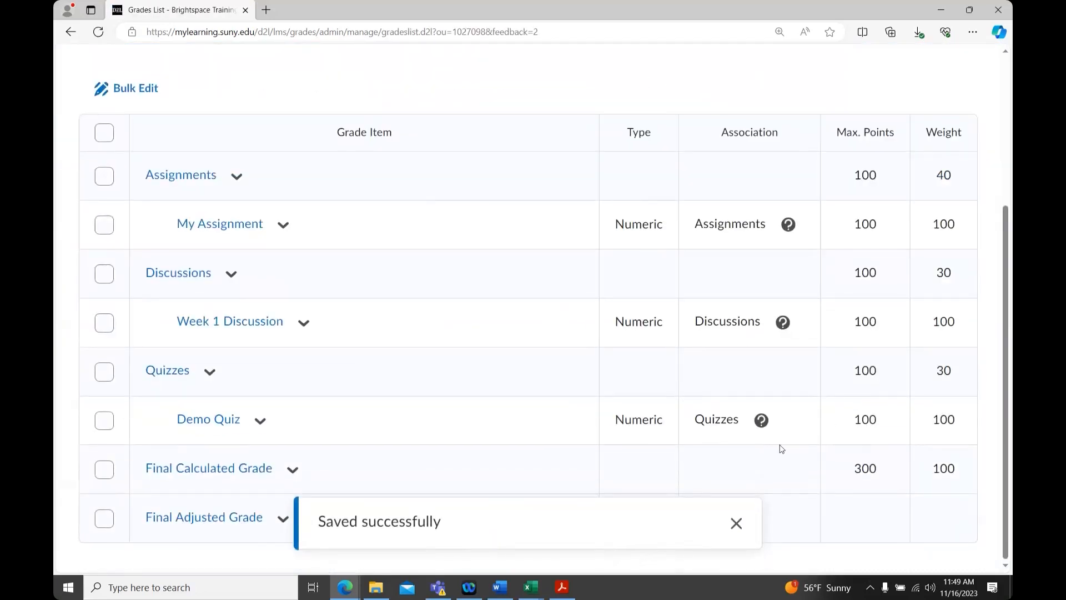